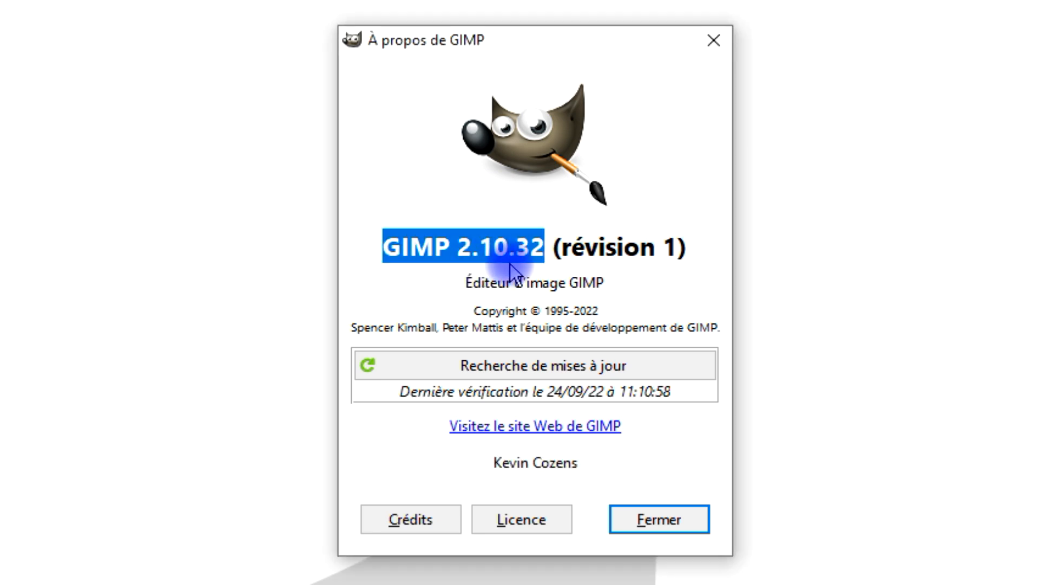
Close the About window and switch to the browser page showing the Honfleur harbour photo on Pixabay
left_click(665, 526)
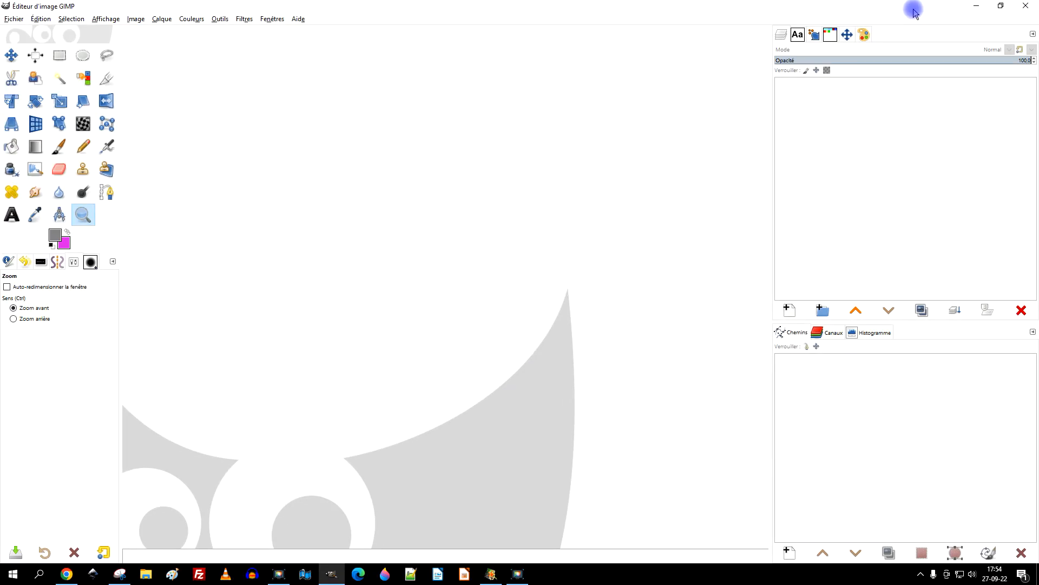
left_click(973, 10)
left_click(583, 7)
left_click(521, 9)
left_click(589, 9)
left_click(521, 9)
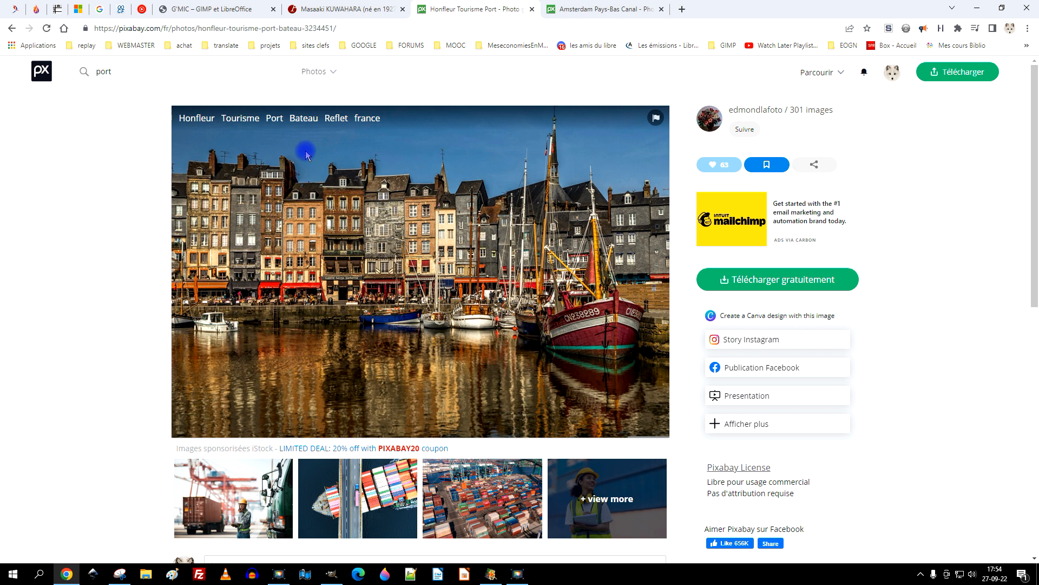
Open the Honfleur photo at 1920×1280 in the browser and copy the image to the clipboard
left_click(747, 285)
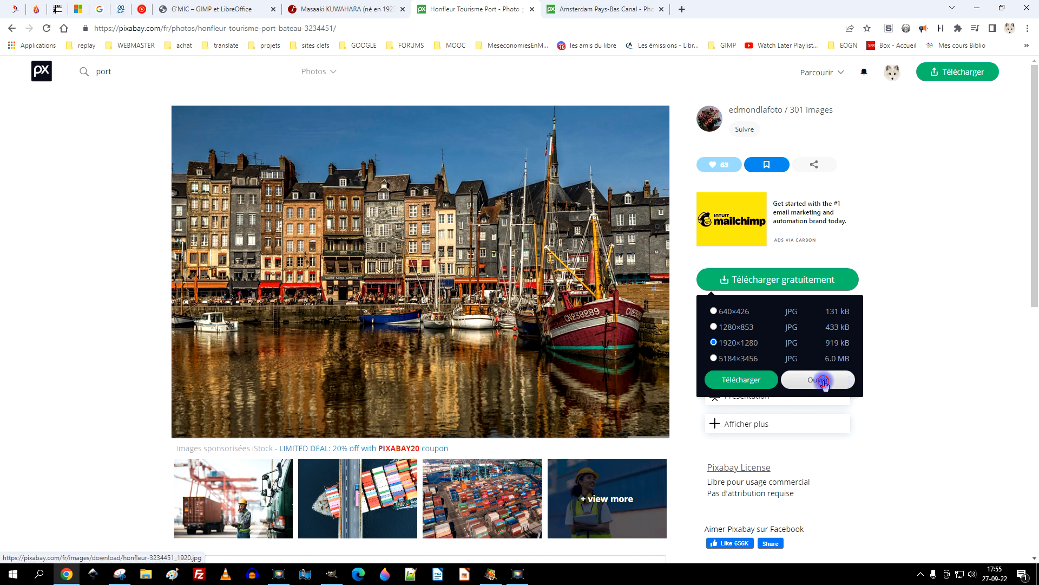
left_click(847, 381)
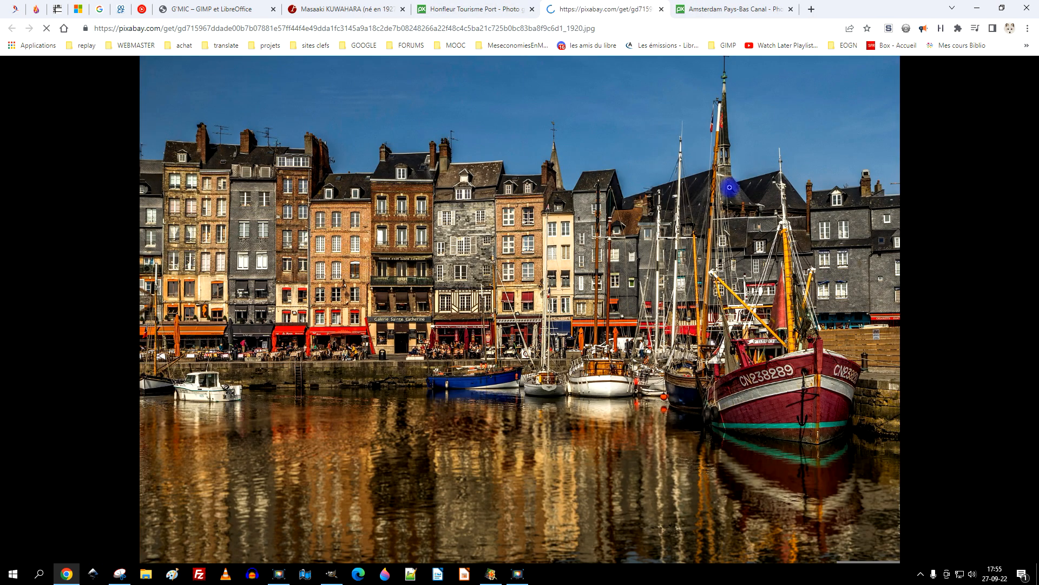
right_click(423, 178)
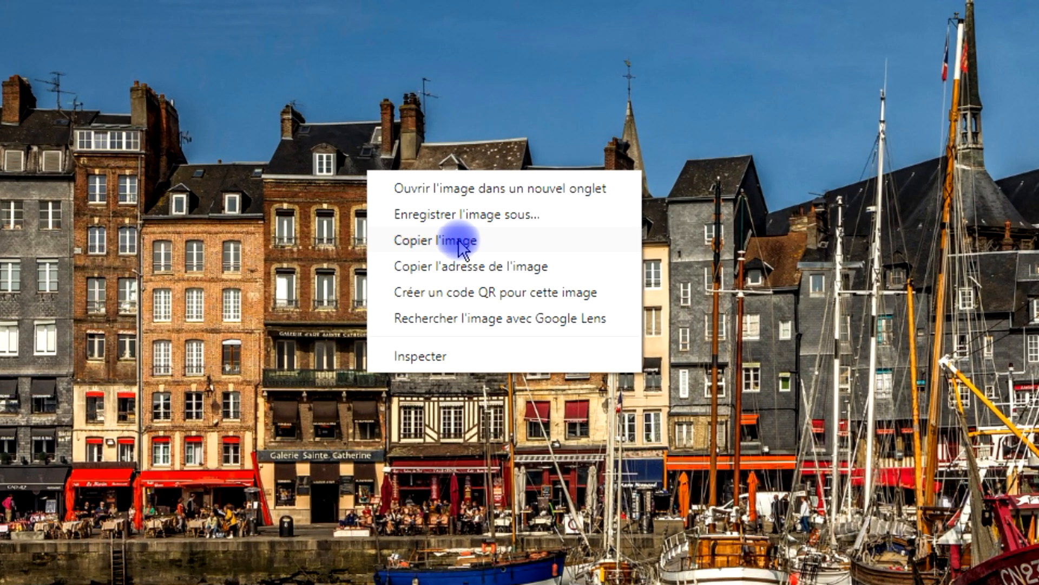
left_click(521, 248)
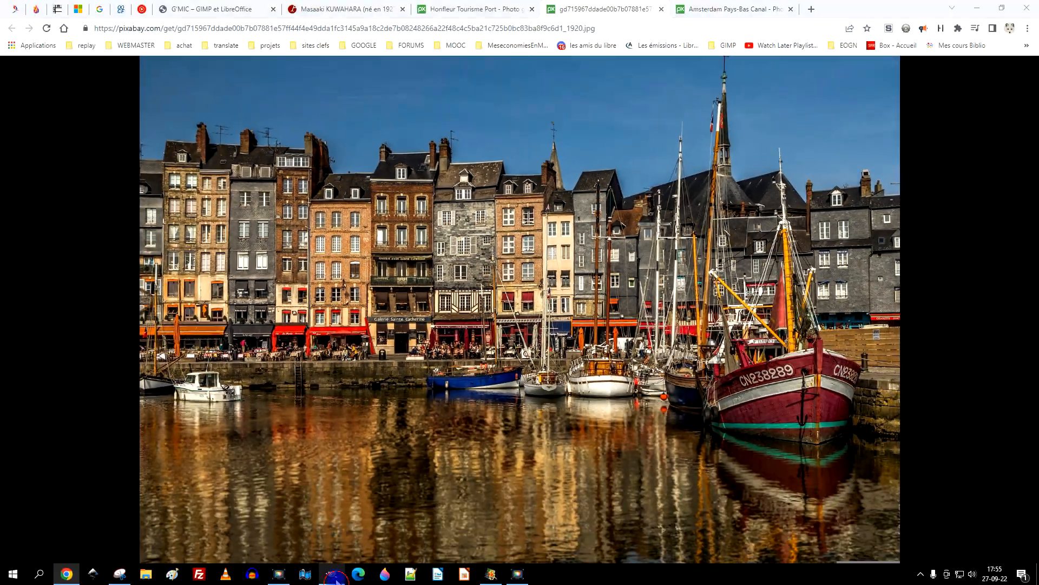
Switch back to GIMP and paste the copied harbour photo as a new image
left_click(331, 574)
left_click(50, 18)
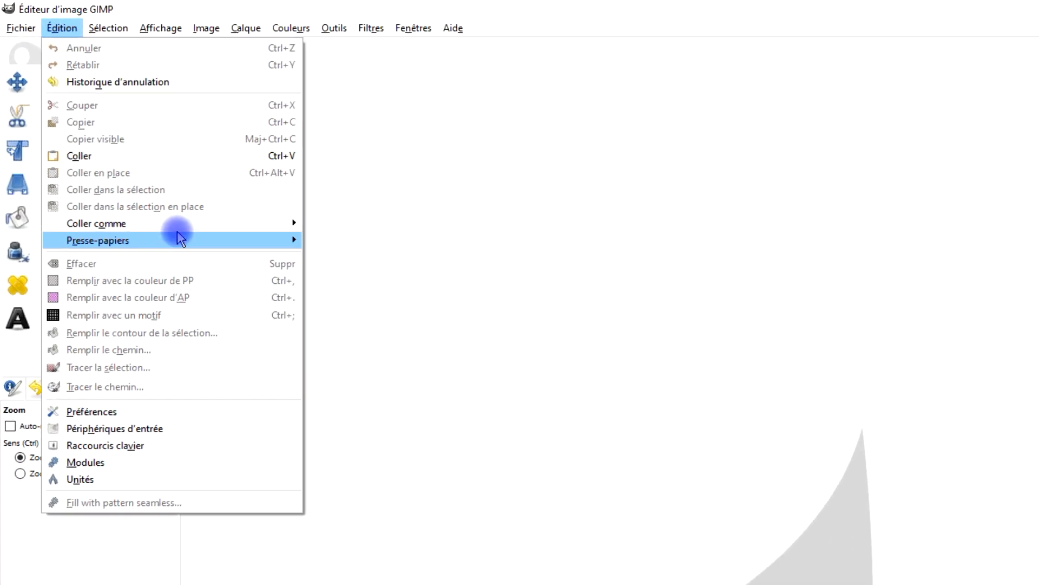
mouse_move(120, 152)
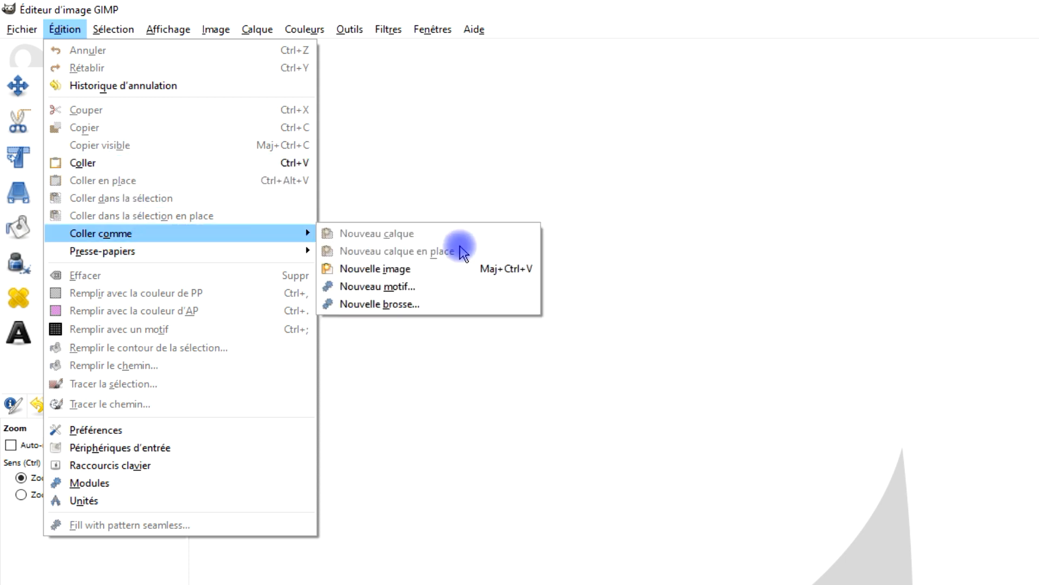
left_click(428, 269)
left_click_drag(561, 232, 526, 173)
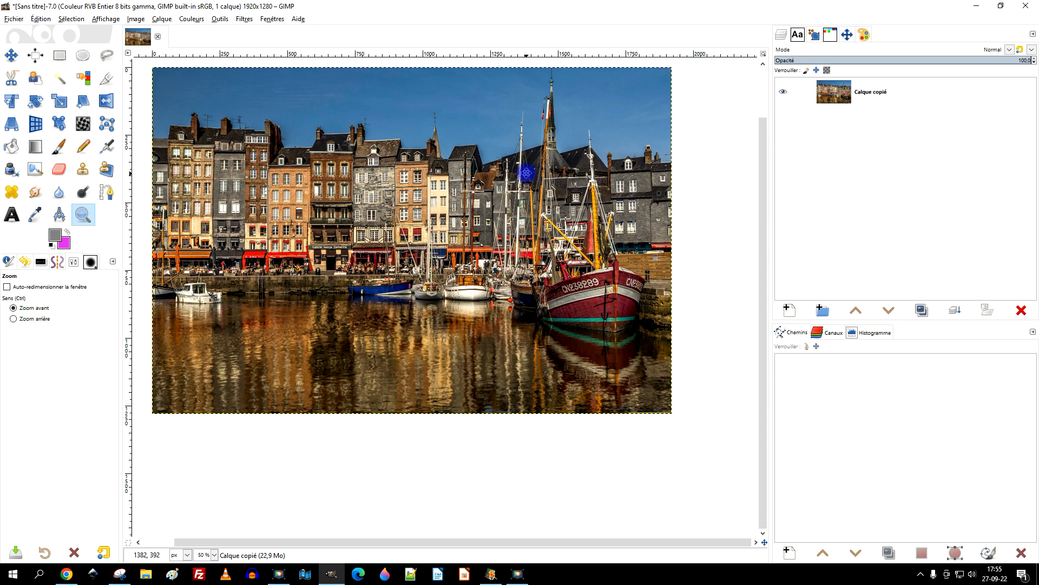
Launch the G'MIC-Qt filter, search for "KU", select the Kuwahara filter and reset its parameters
left_click(243, 26)
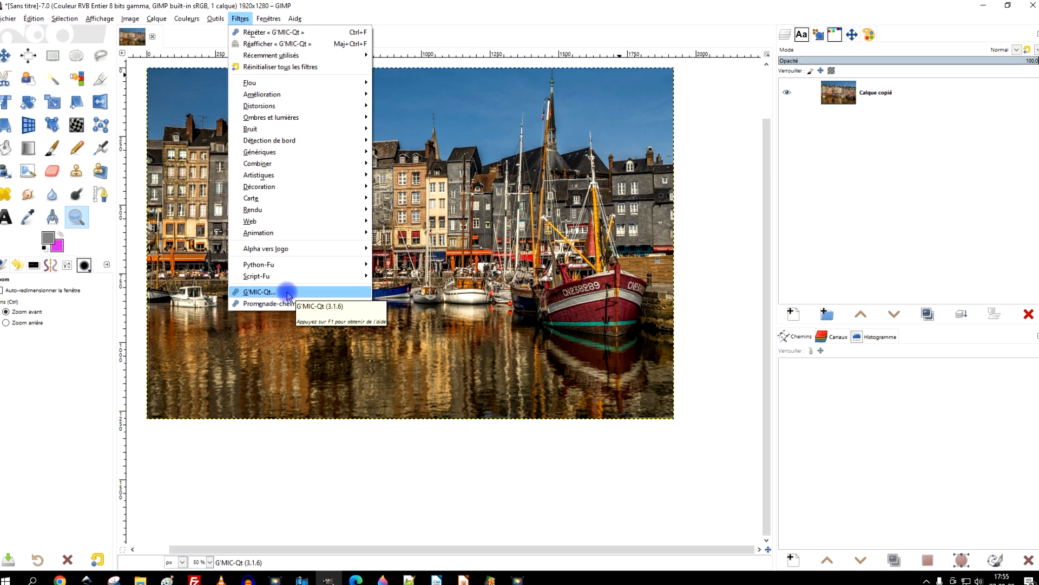
left_click(260, 292)
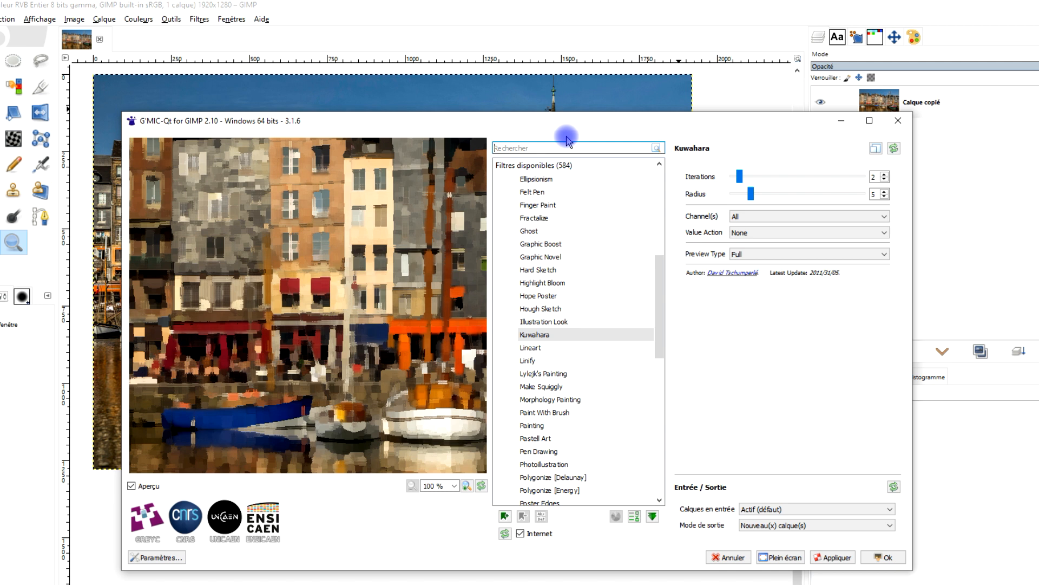
type("KU")
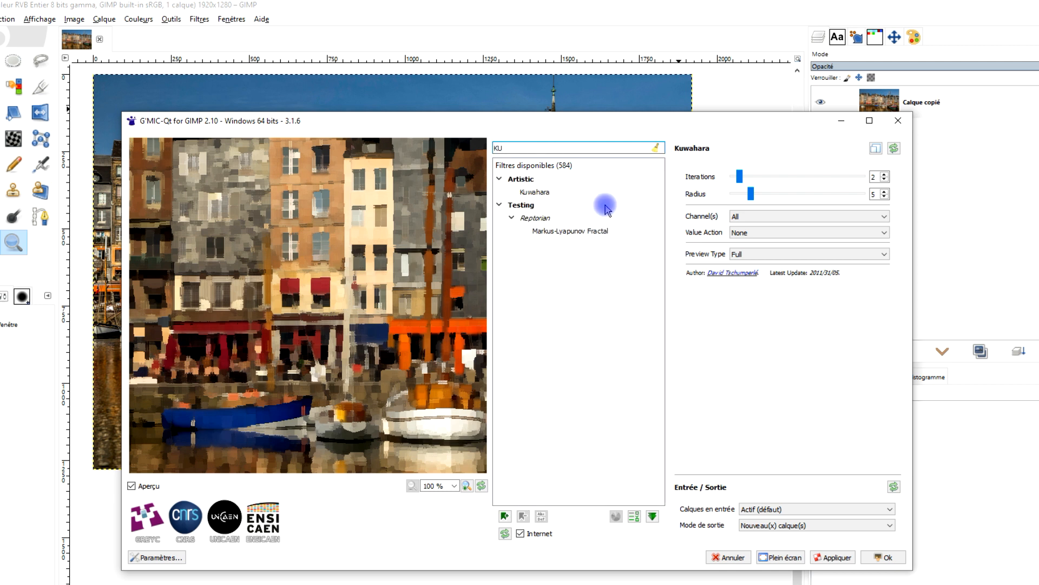
left_click(523, 192)
left_click(895, 148)
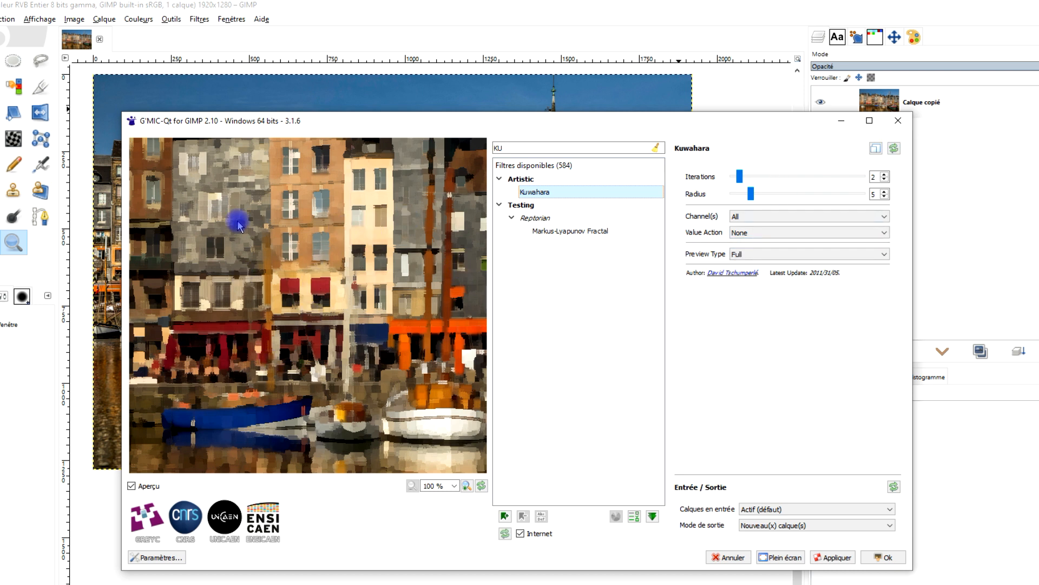
left_click(288, 267)
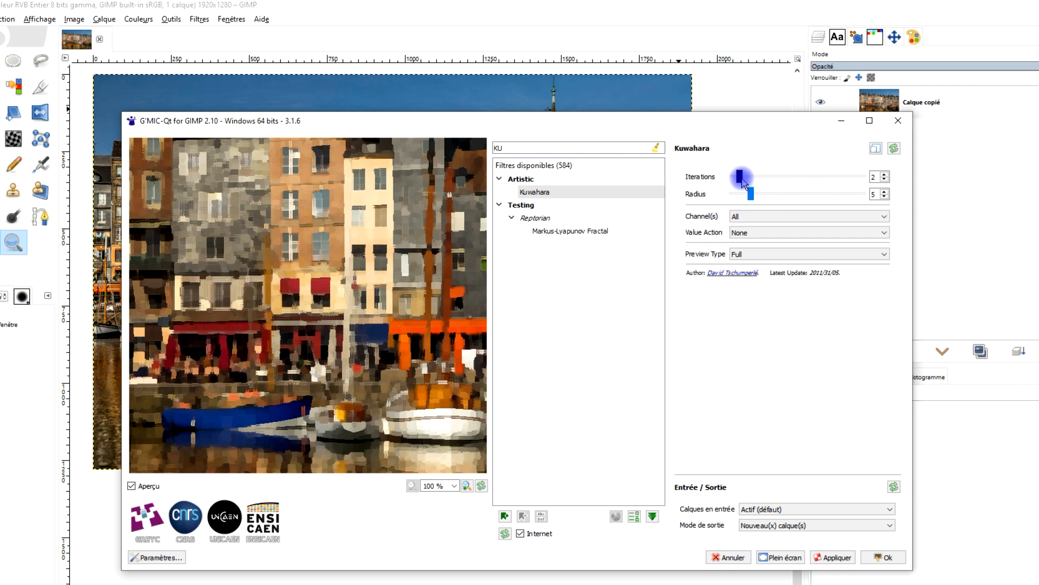
Try the Kuwahara filter with Iterations 6 and Radius 8, and reset its parameters to the defaults
left_click(752, 194)
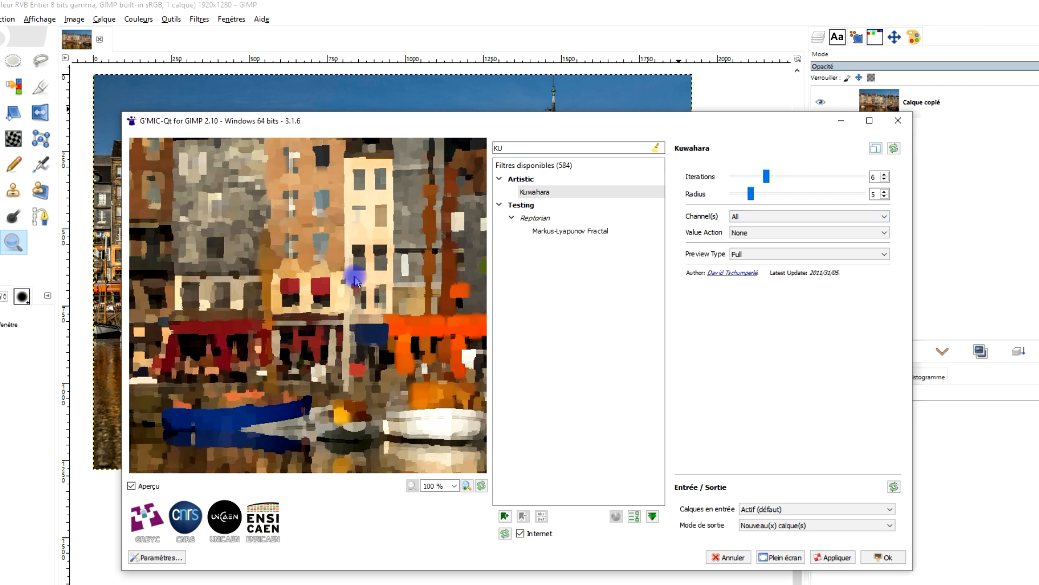
left_click_drag(767, 197, 765, 196)
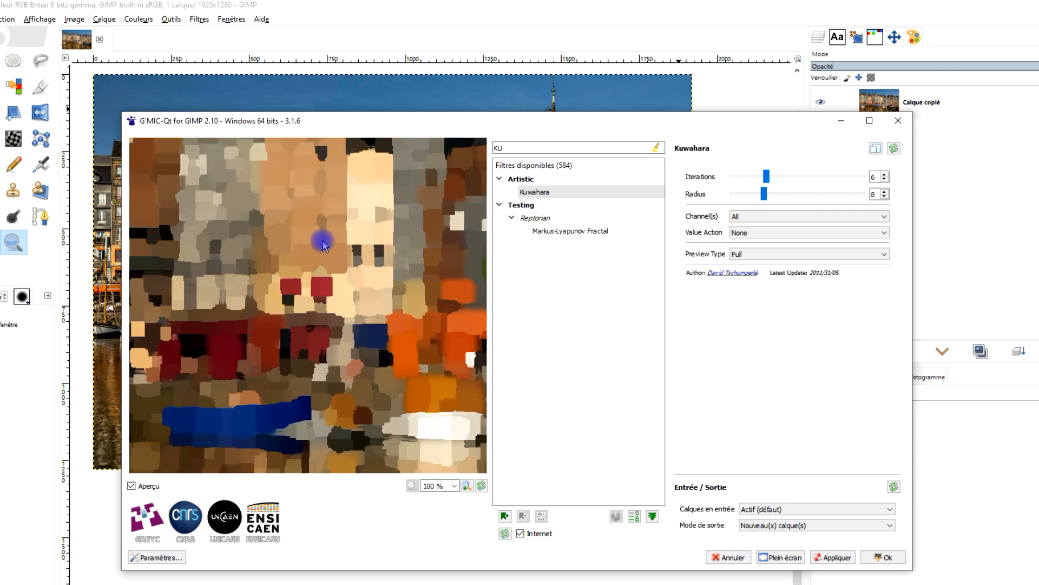
left_click(763, 195)
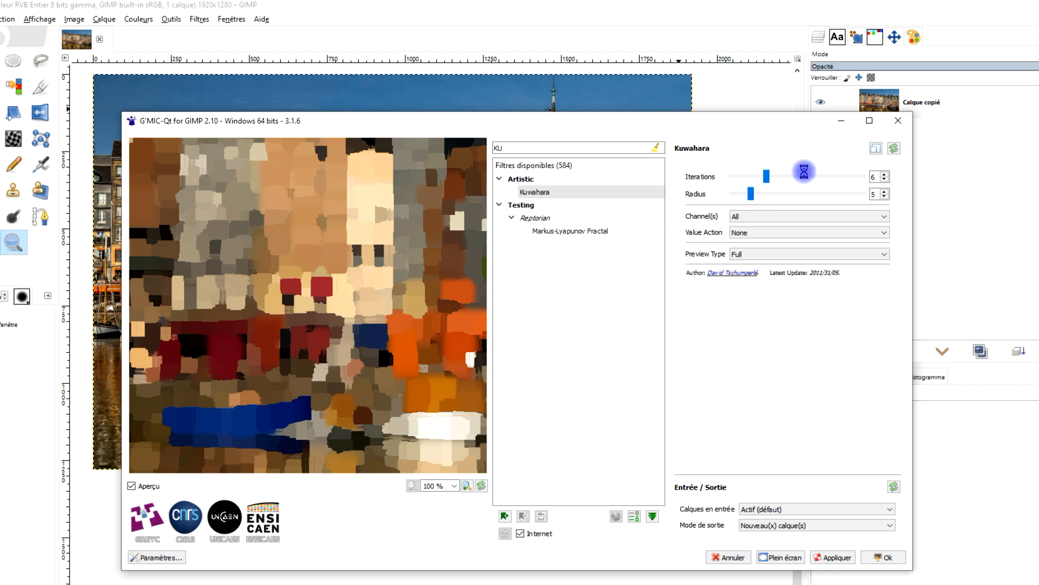
left_click(894, 148)
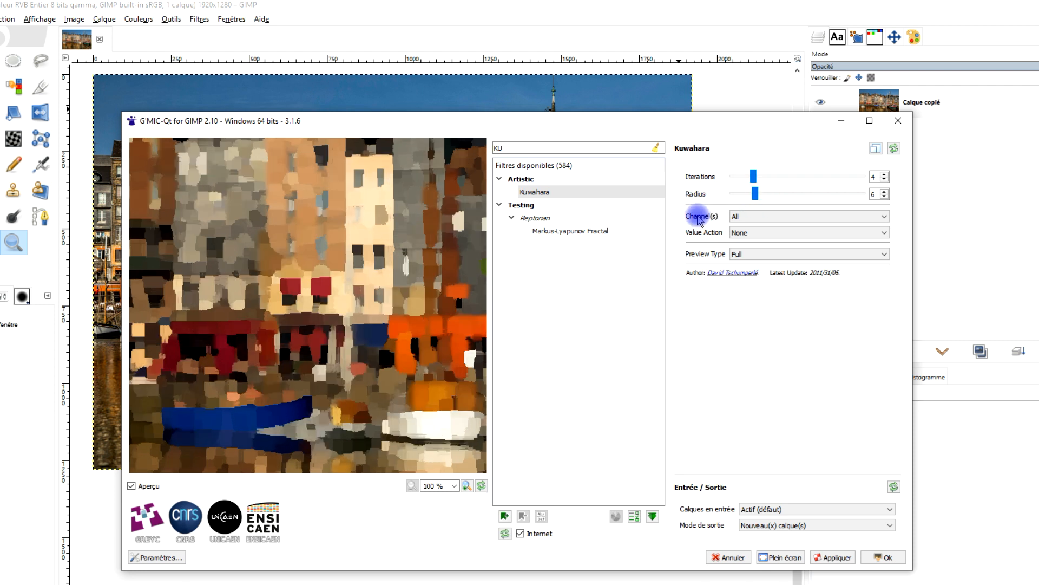
left_click(894, 149)
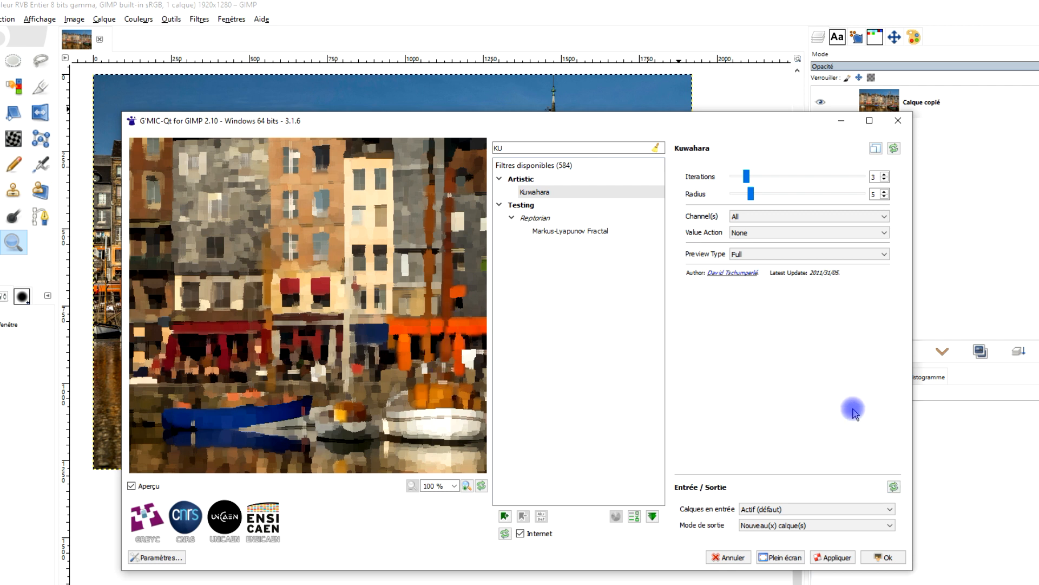
Apply the Kuwahara filter with Iterations 3, Radius 5 and Channel(s) RGBA [All], outputting to a new layer
left_click(747, 216)
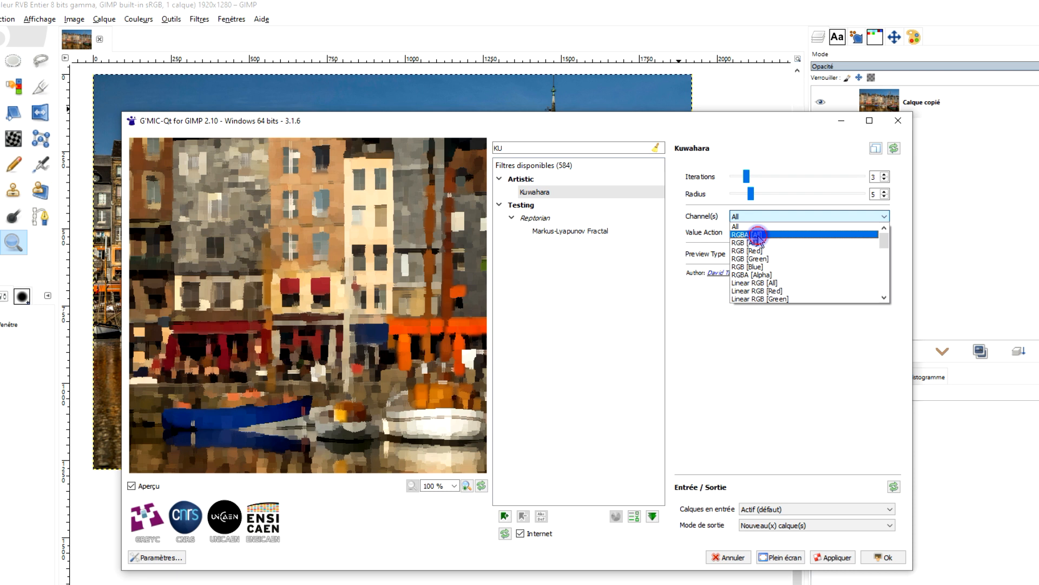
left_click(758, 236)
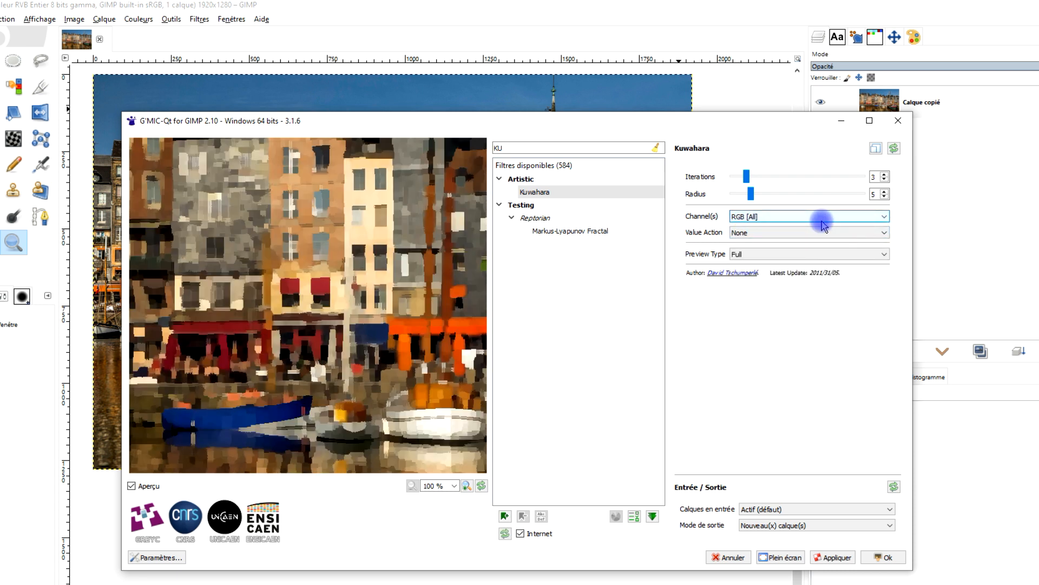
left_click(788, 216)
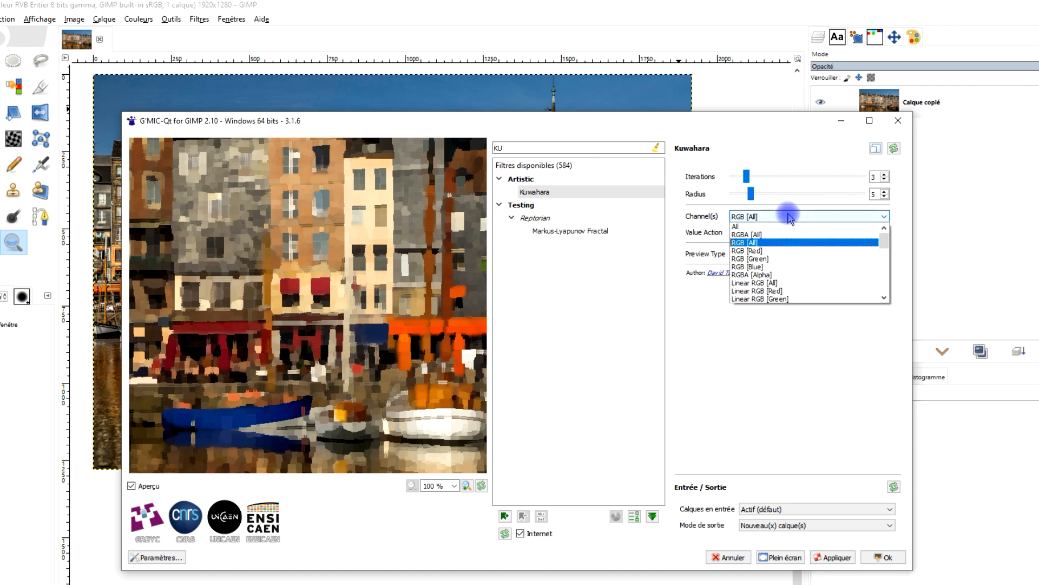
left_click(761, 236)
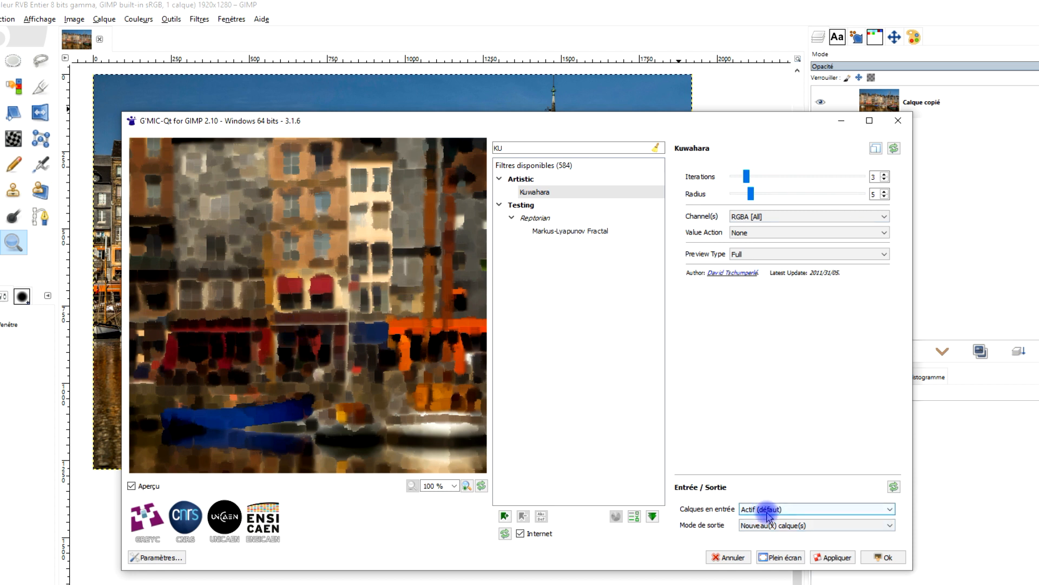
left_click(782, 529)
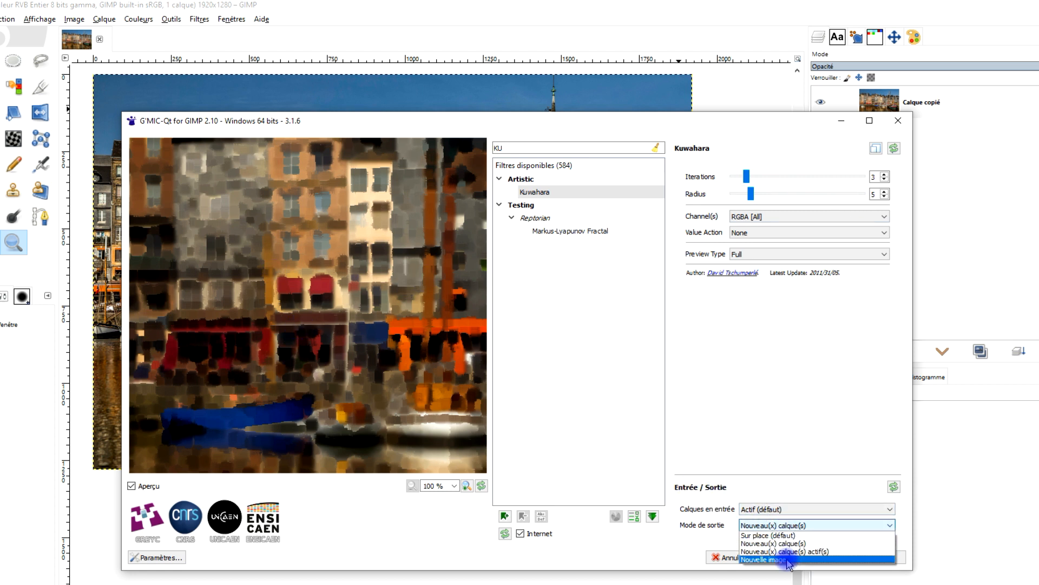
left_click(791, 548)
left_click(834, 557)
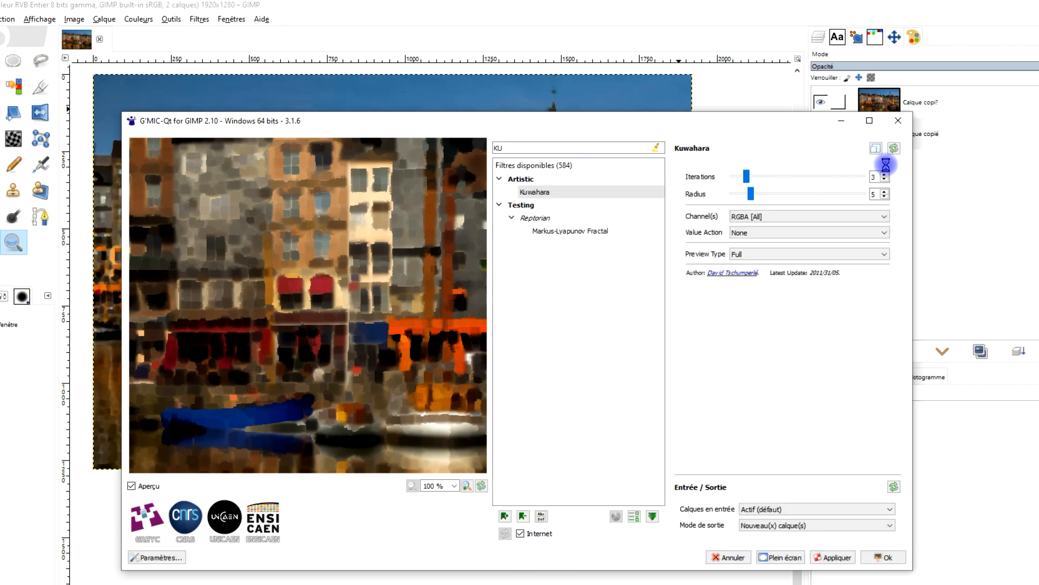
Reset the Kuwahara parameters to Iterations 2, Radius 5 and Channel(s) All, apply the filter as another new layer, and close the filter window
mouse_move(751, 197)
left_mouse_down()
mouse_move(769, 194)
mouse_move(763, 184)
left_mouse_up()
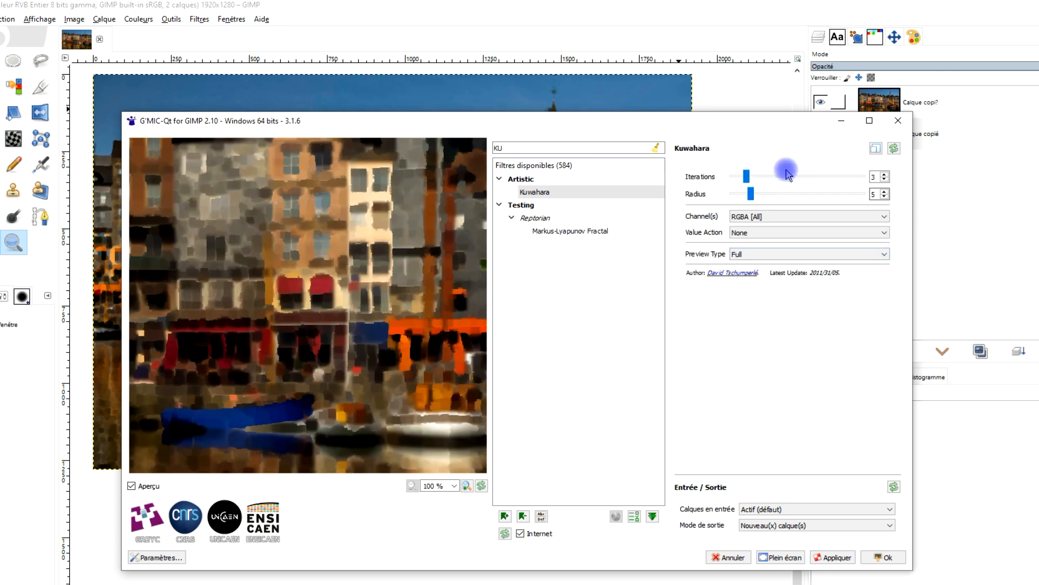
left_click(893, 148)
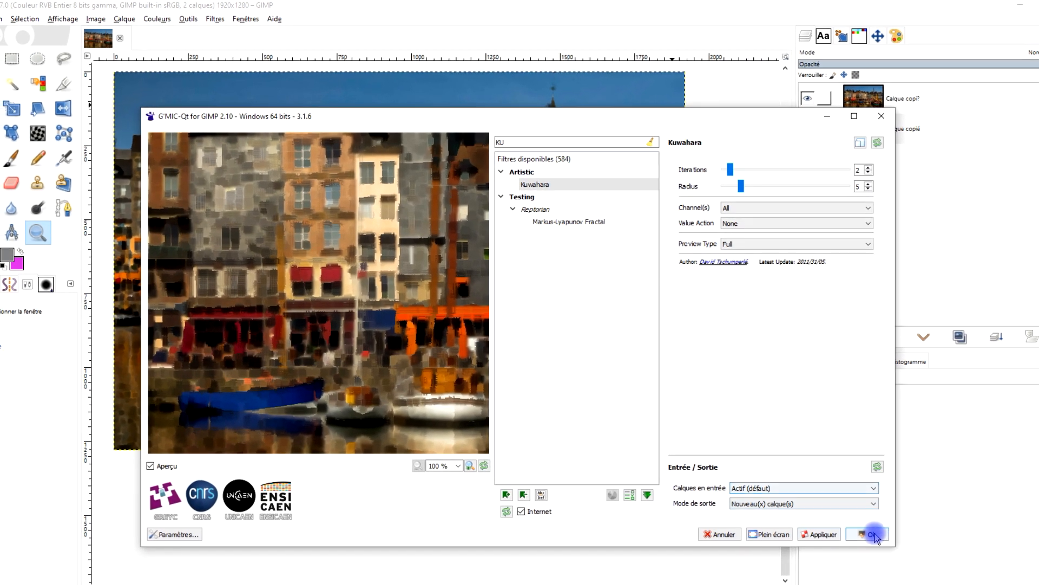
left_click(826, 531)
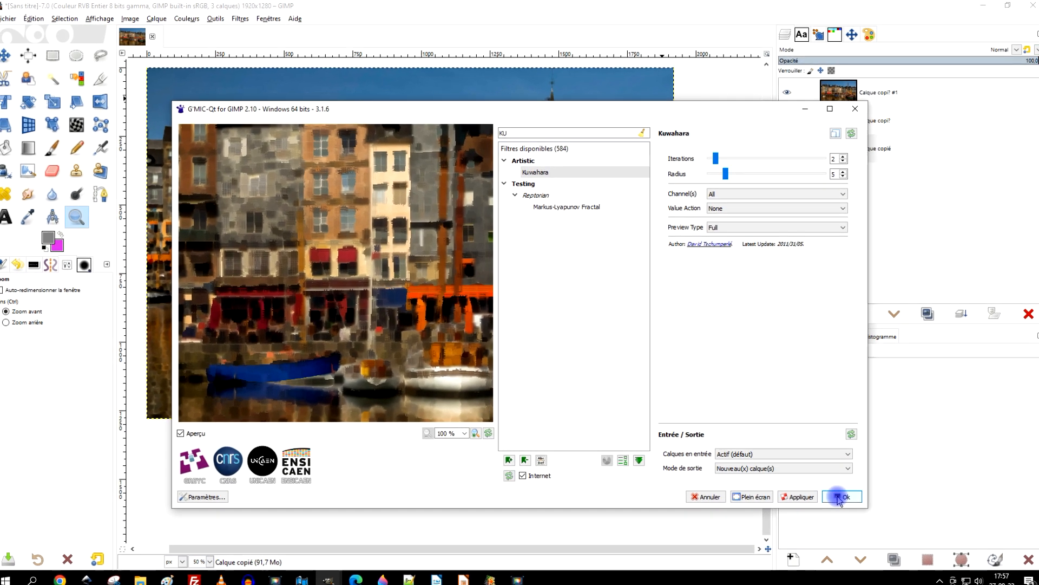
left_click(841, 502)
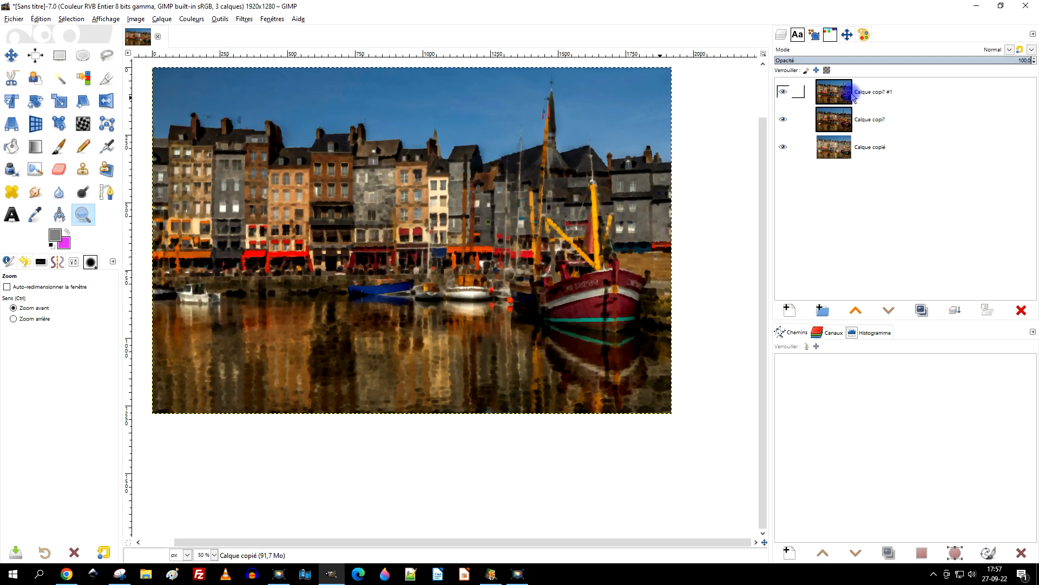
Select the top filtered layer, and hide and show both filtered layers to compare them with the original photo
left_click(851, 96)
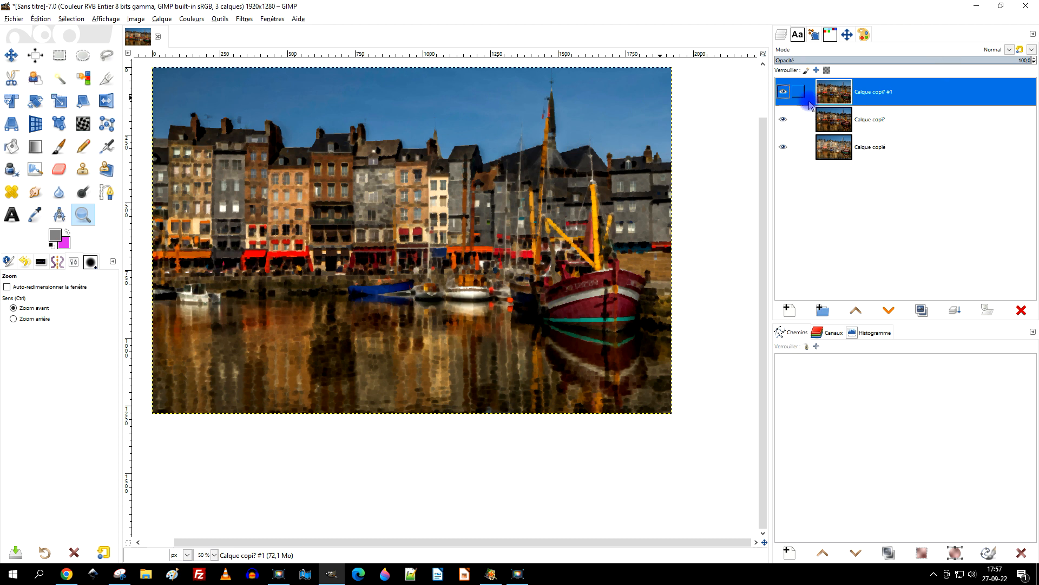
left_click(784, 93)
left_click(784, 120)
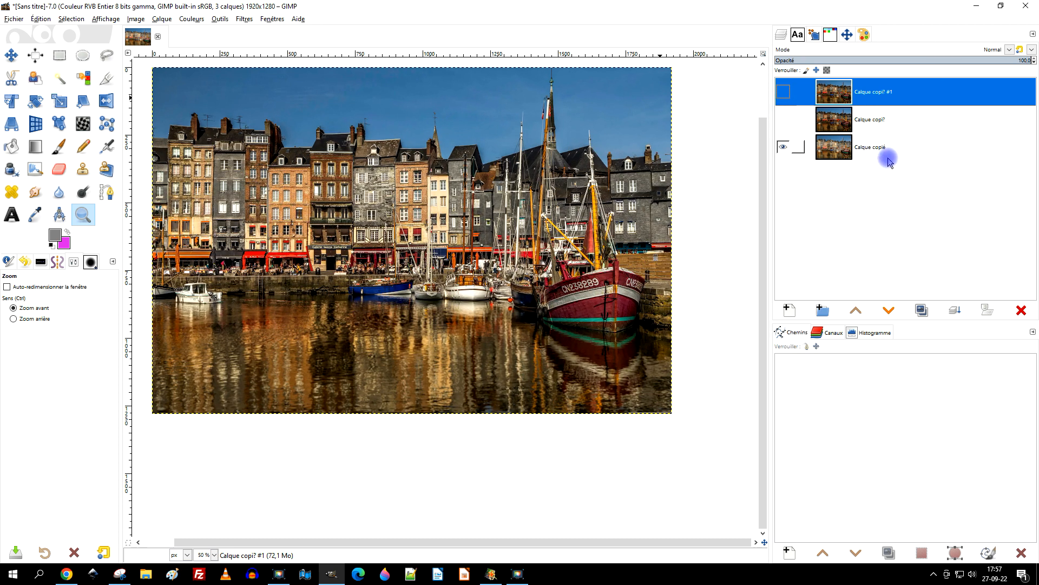
left_click(782, 120)
left_click(783, 92)
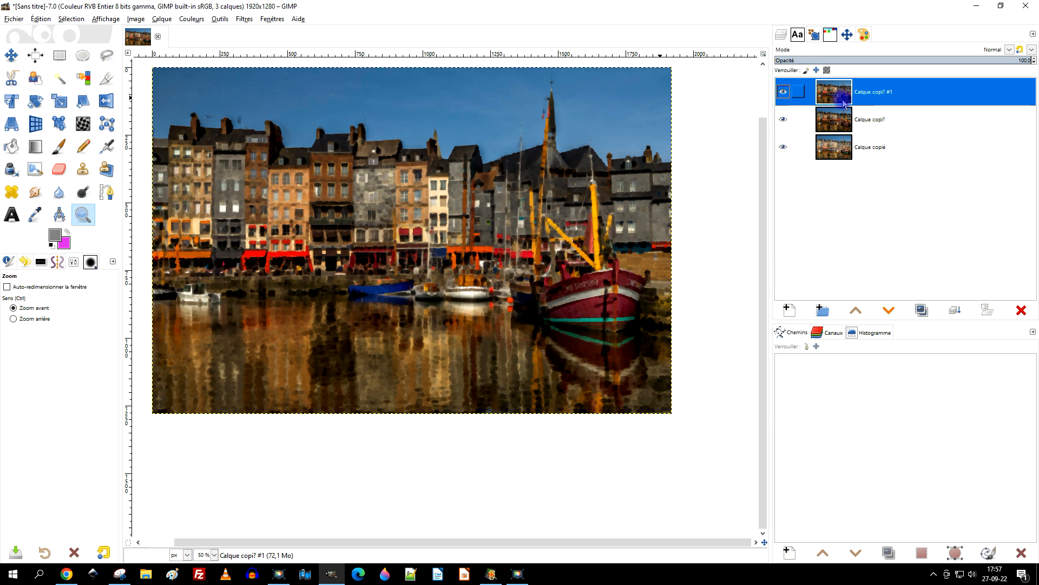
Set the blend mode of the top filtered layer to Éclaircir seulement
left_click(964, 50)
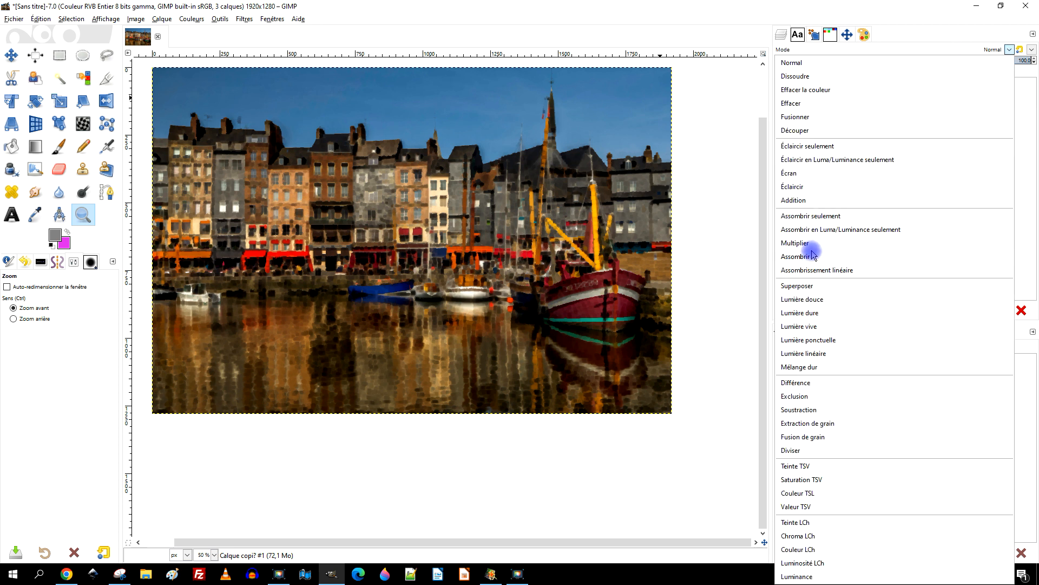
left_click(821, 148)
left_click(888, 91)
left_click(905, 105)
left_click(909, 88)
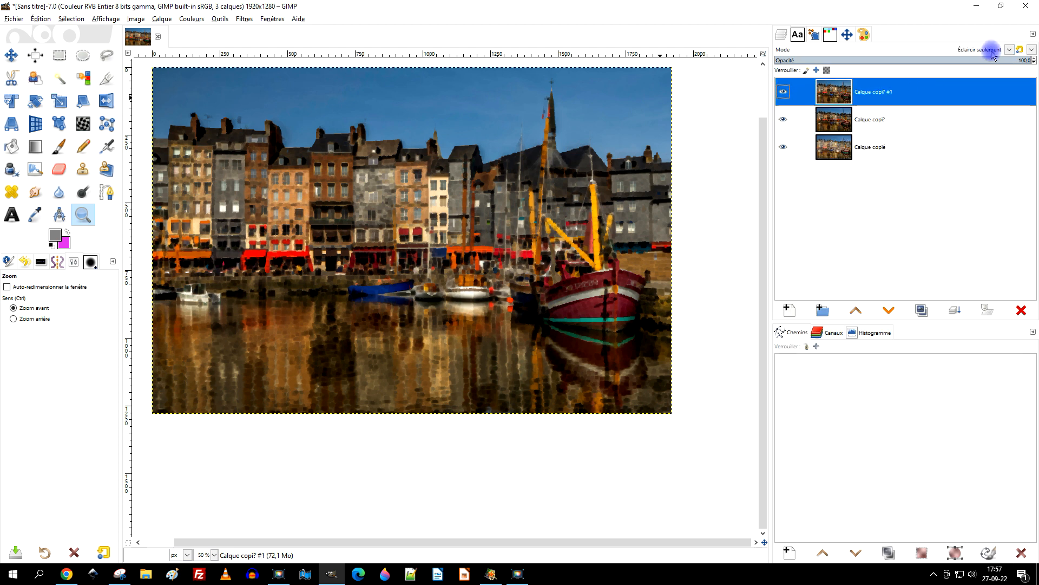
left_click(911, 119)
left_click(914, 101)
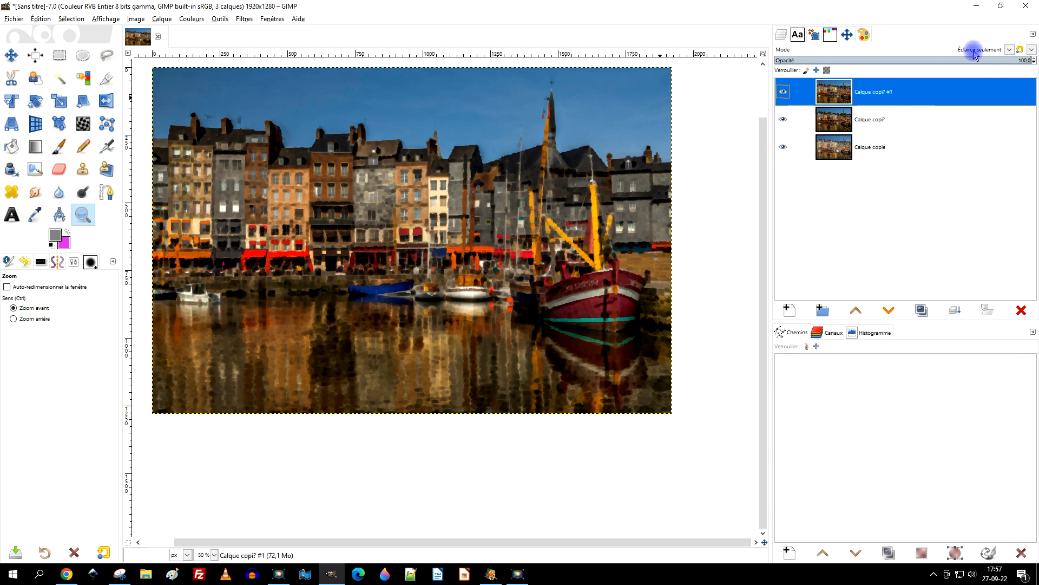
Set the top filtered layer's blend mode to Écran after trying Éclaircir, and briefly isolate the original photo layer to compare
left_click(983, 49)
left_click(846, 174)
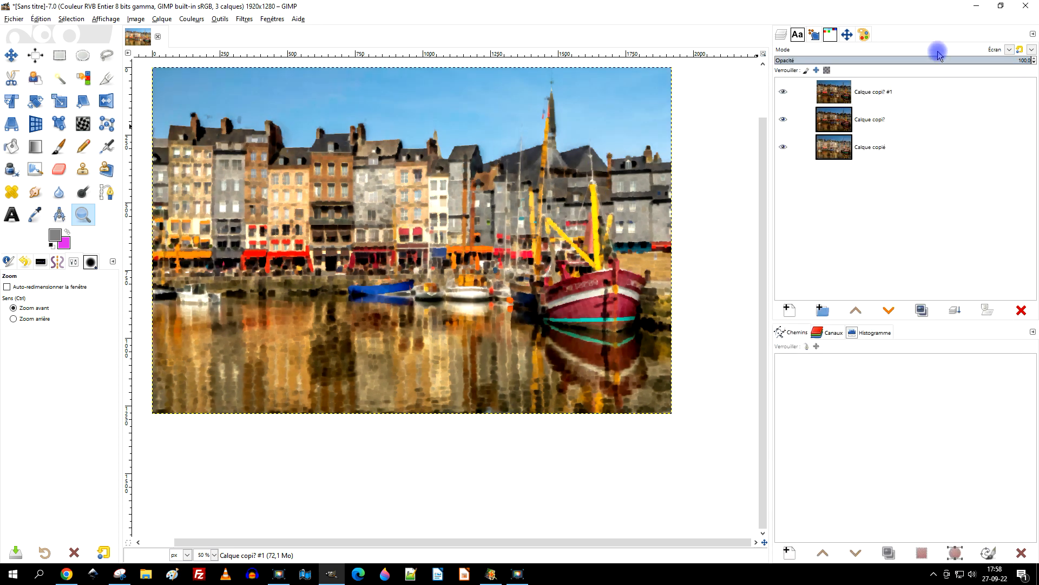
left_click(912, 52)
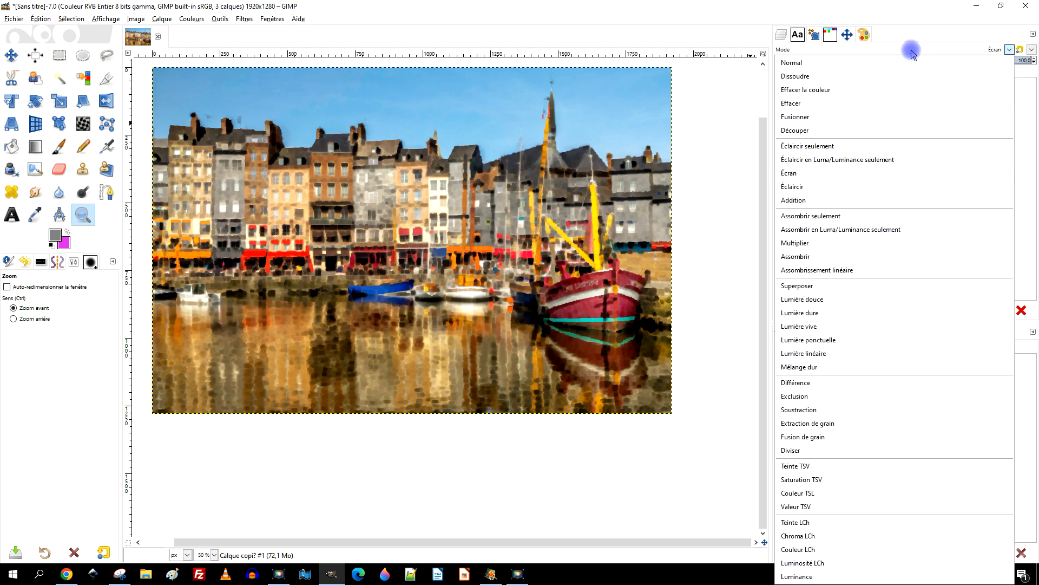
left_click(833, 187)
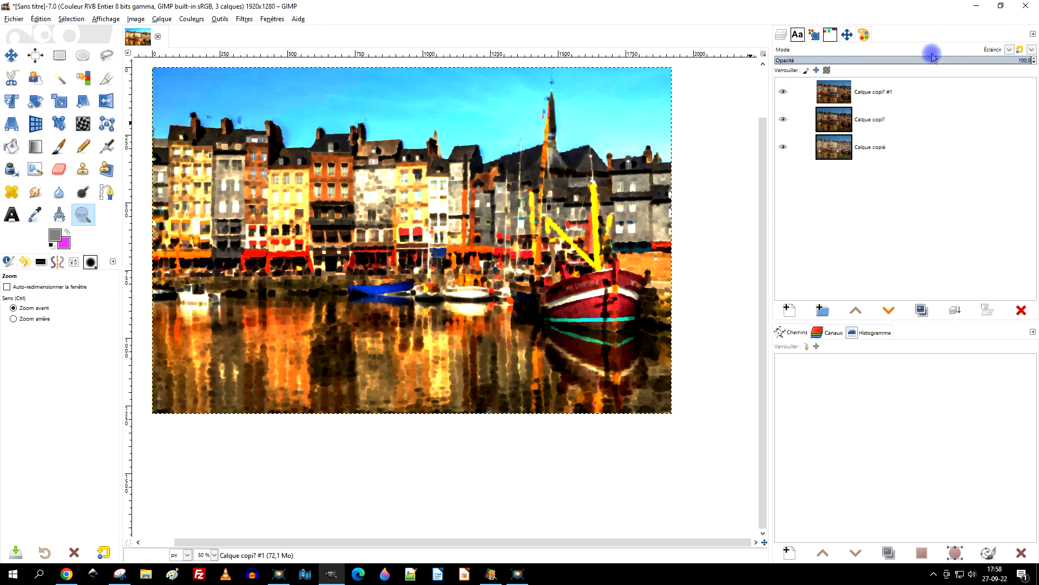
scroll(933, 55, "up", 1)
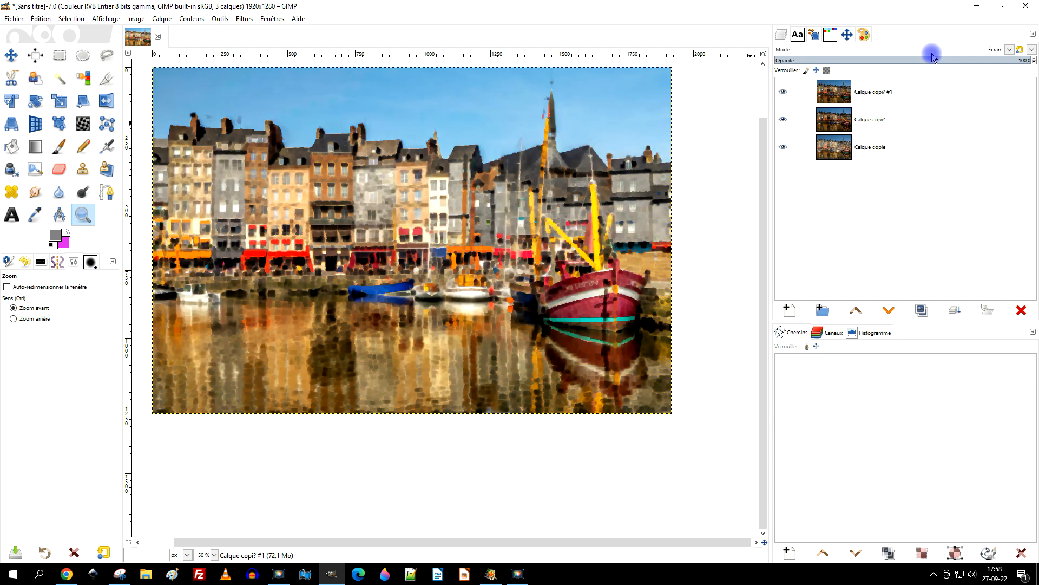
left_click(783, 147, "shift")
left_click(783, 147, "shift")
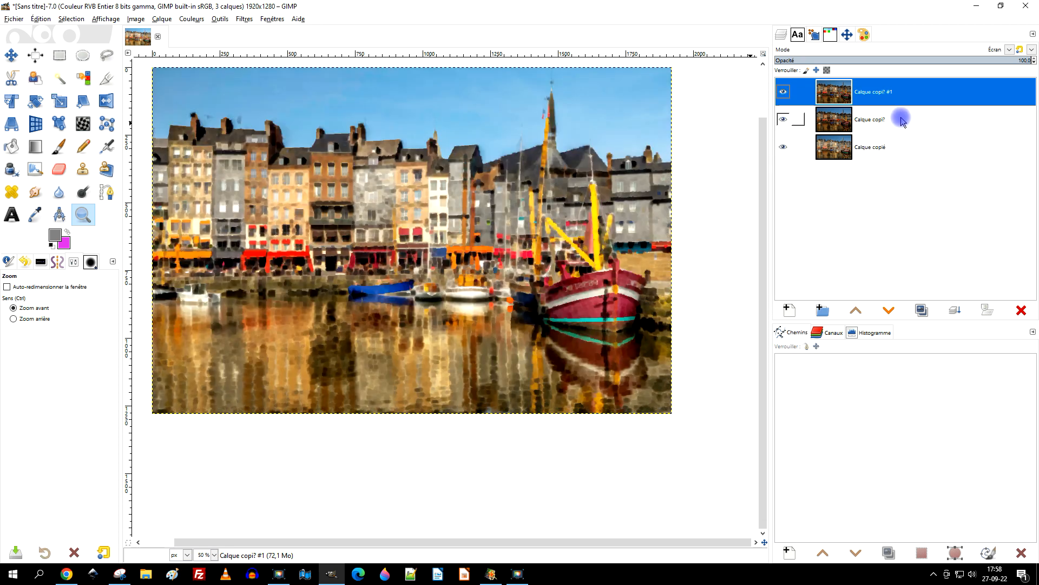
Compare the Normal, Écran and Éclaircir blend modes on the top filtered layer, ending on Écran
left_click(950, 50)
left_click(883, 64)
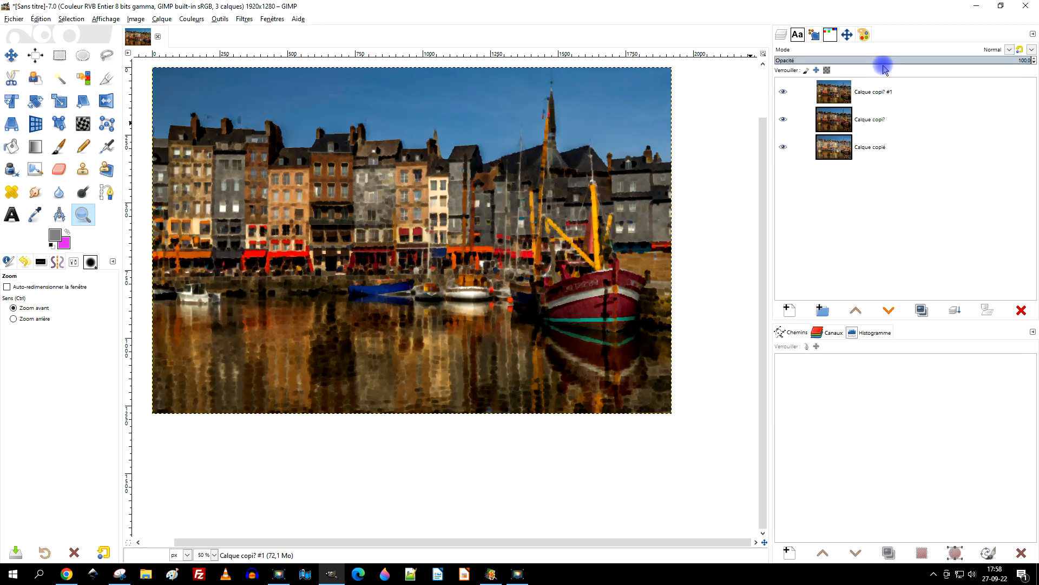
left_click(951, 49)
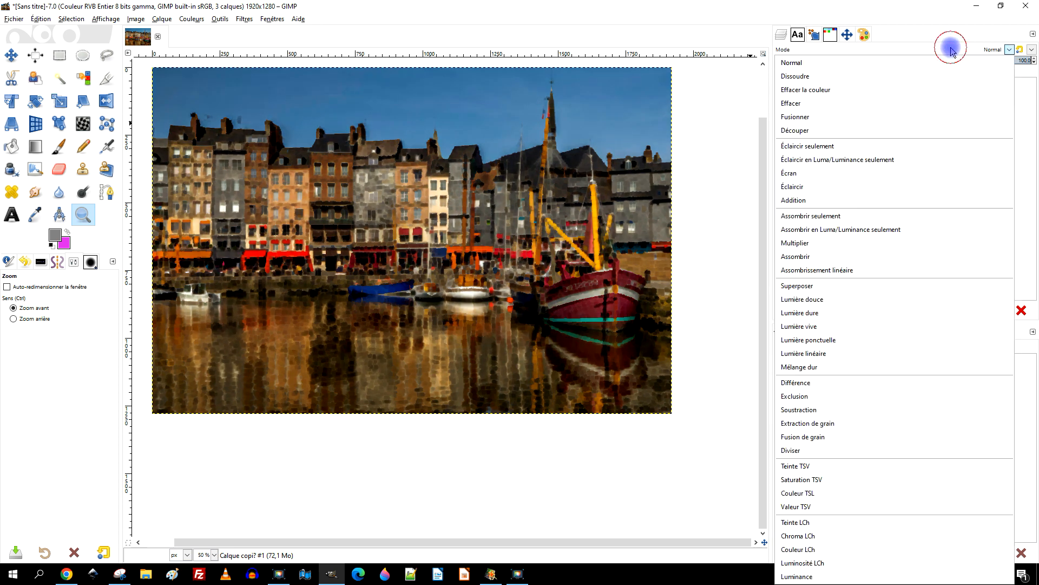
left_click(834, 178)
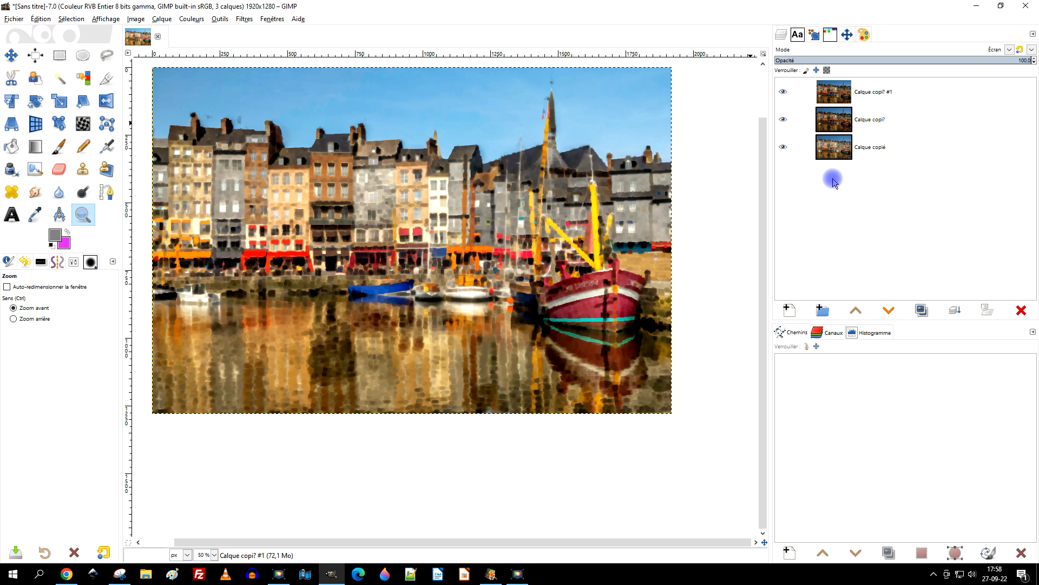
key("Down")
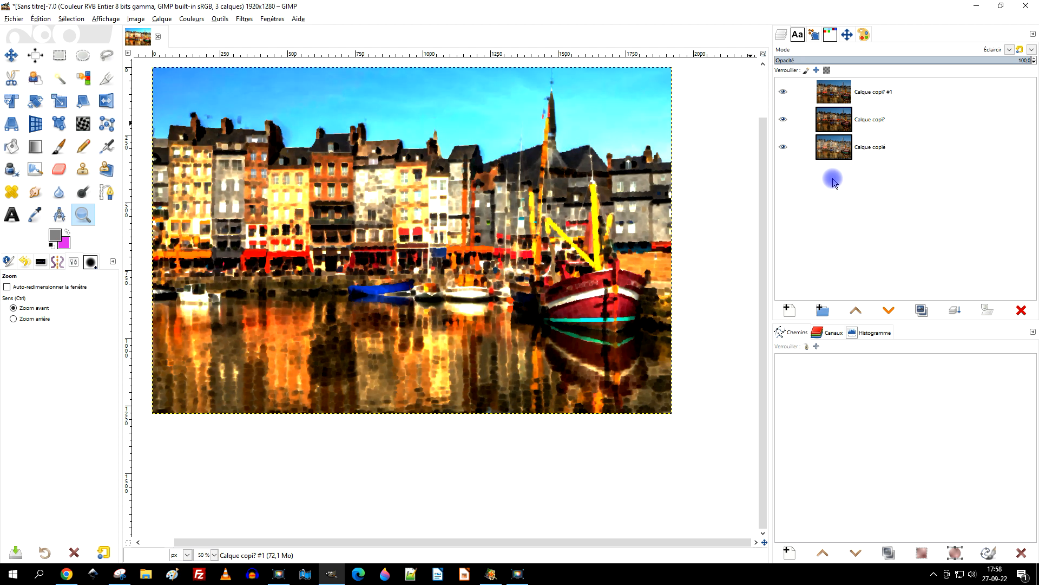
key("Up")
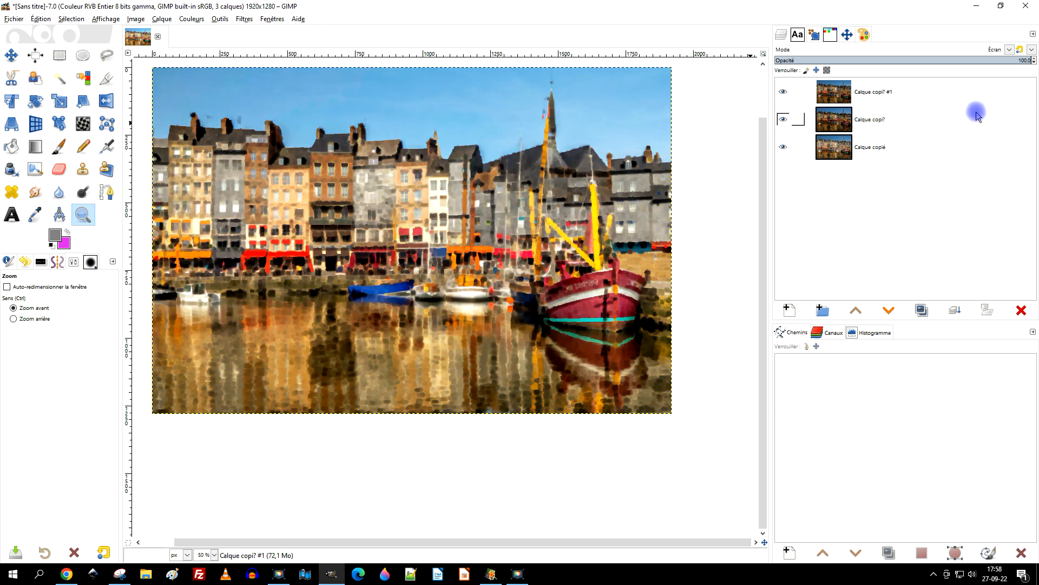
Try duplicating the top filtered layer in Écran mode, and delete the duplicate
left_click(921, 310)
left_click(866, 93)
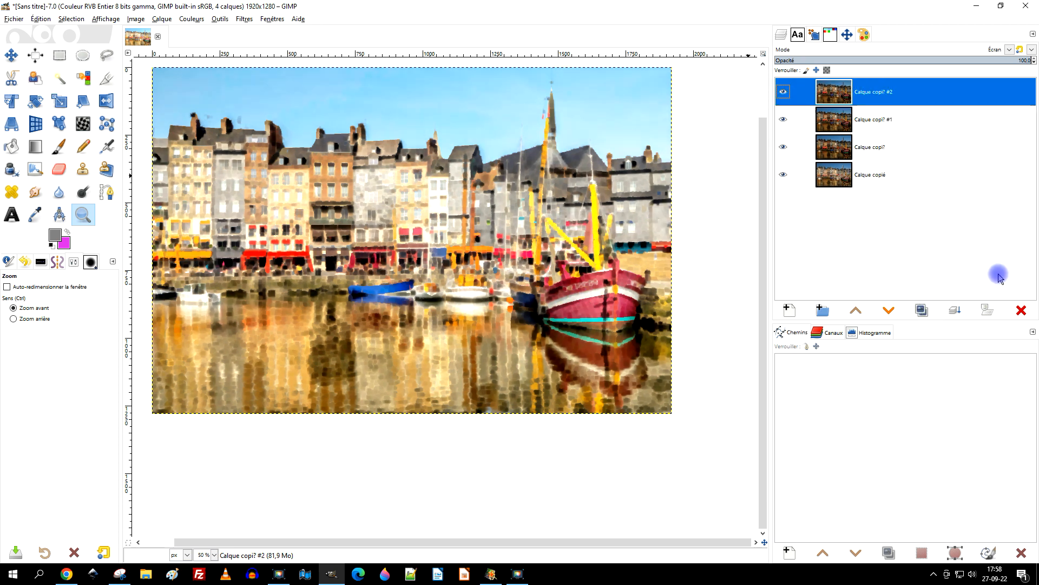
left_click(1020, 310)
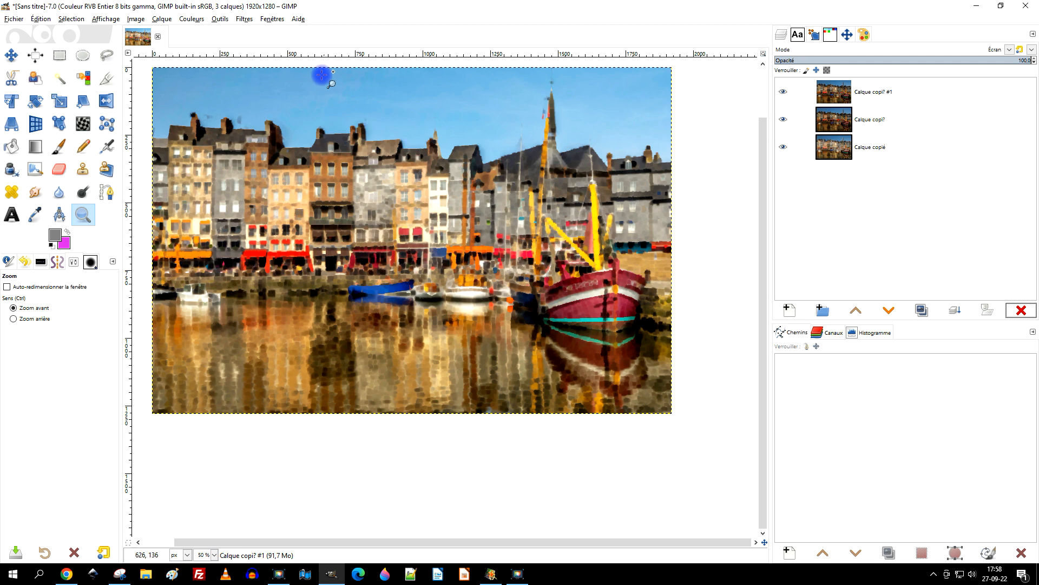
Switch to Chrome, open the Amsterdam canal photo on Pixabay at 1920×1280, and copy the image
left_click(975, 7)
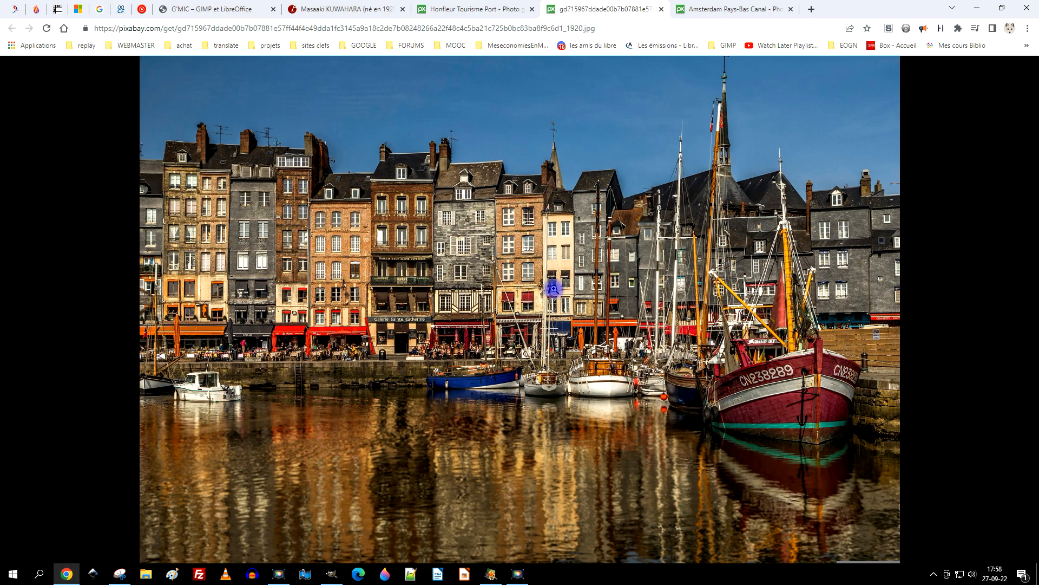
left_click(698, 14)
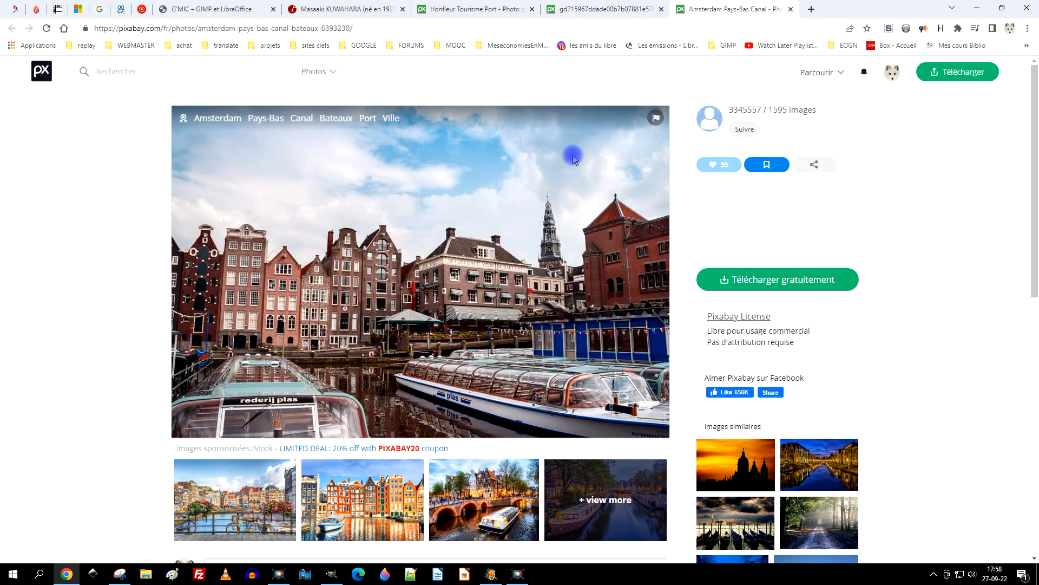
left_click(788, 279)
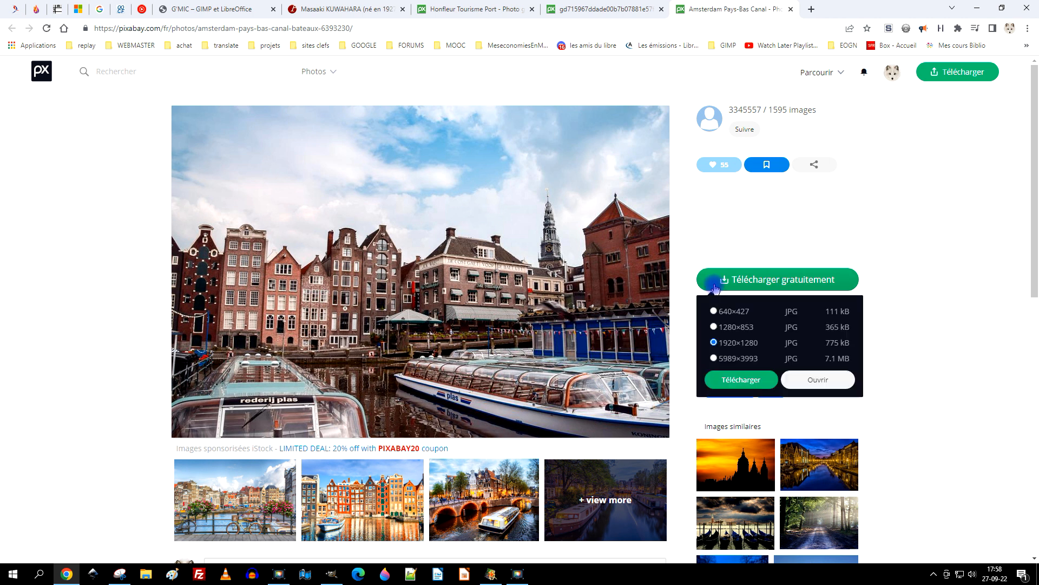
left_click(818, 380)
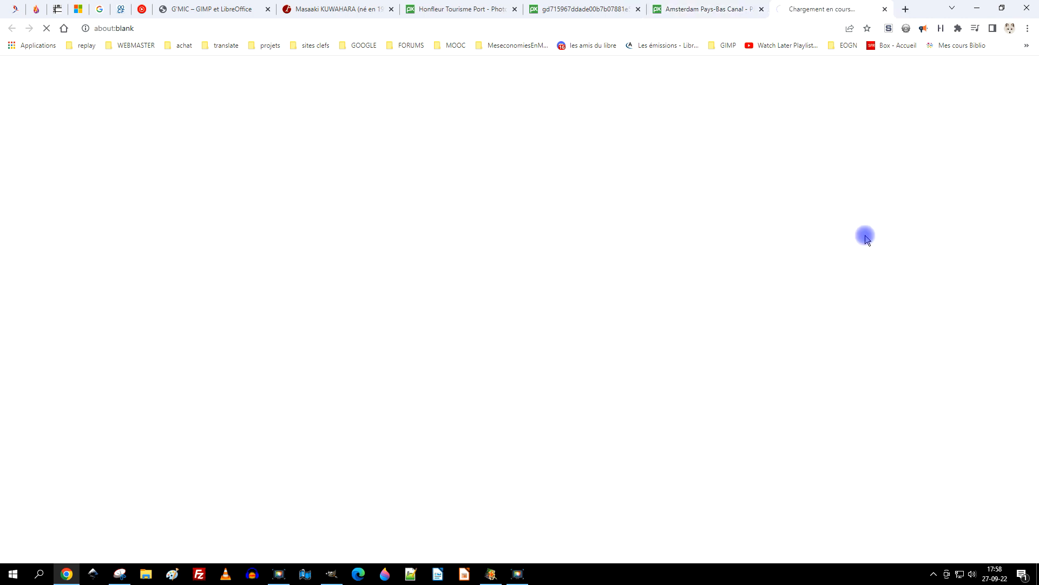
right_click(439, 184)
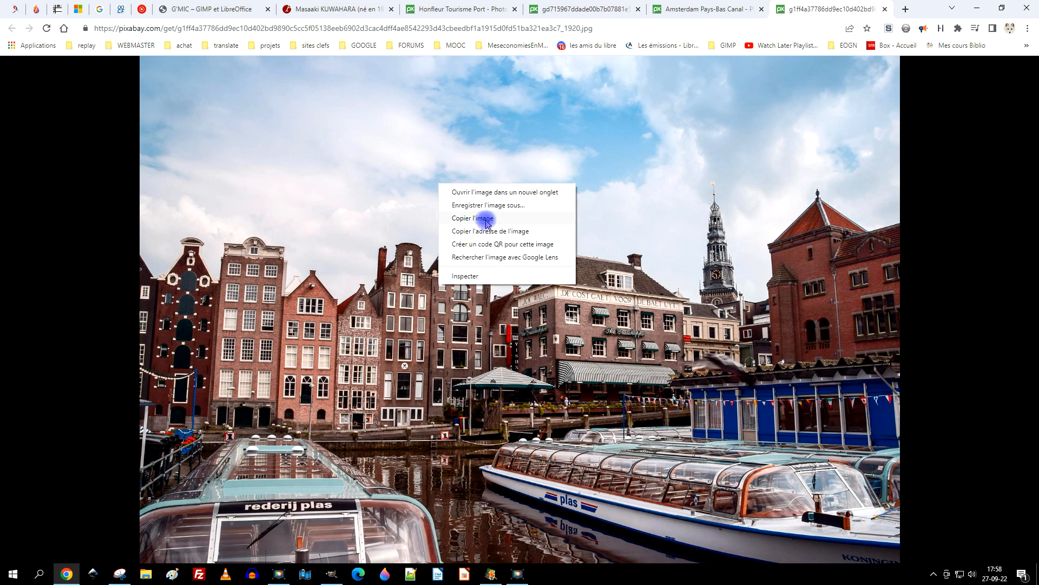
left_click(521, 222)
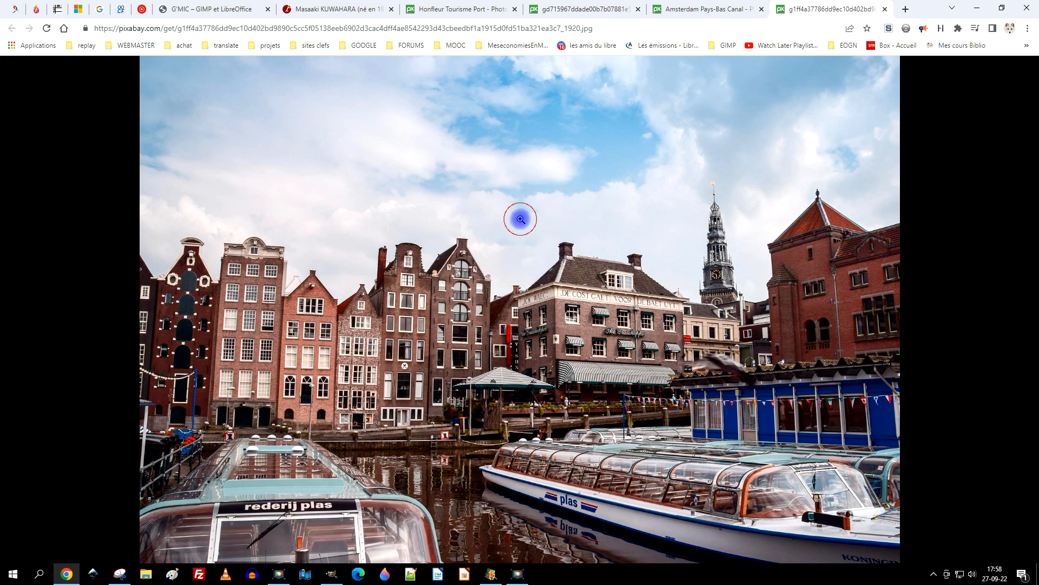
Switch back to GIMP and paste the copied Amsterdam photo as a new image
right_click(330, 575)
left_click(40, 19)
mouse_move(123, 156)
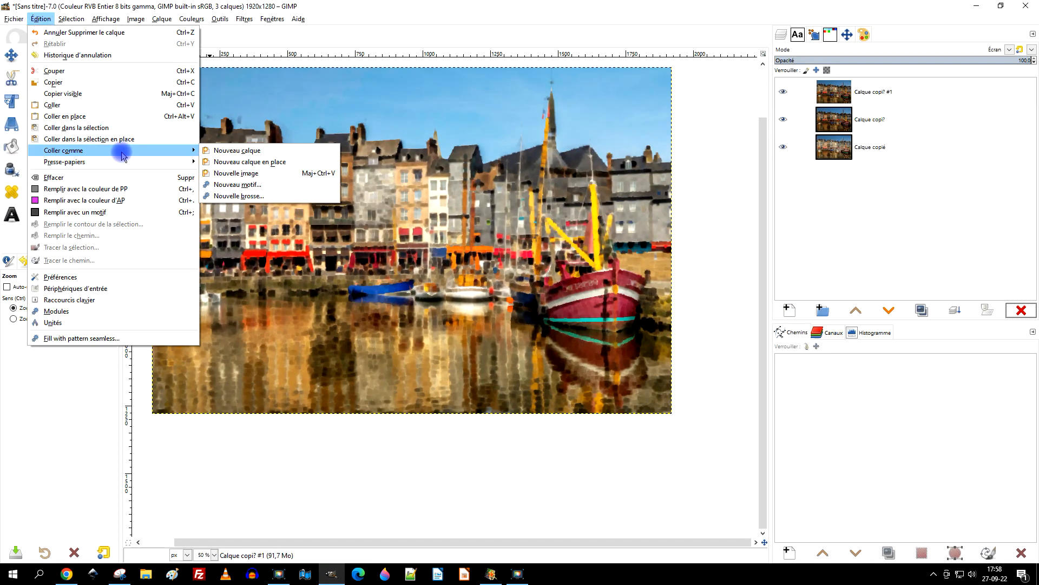
left_click(241, 175)
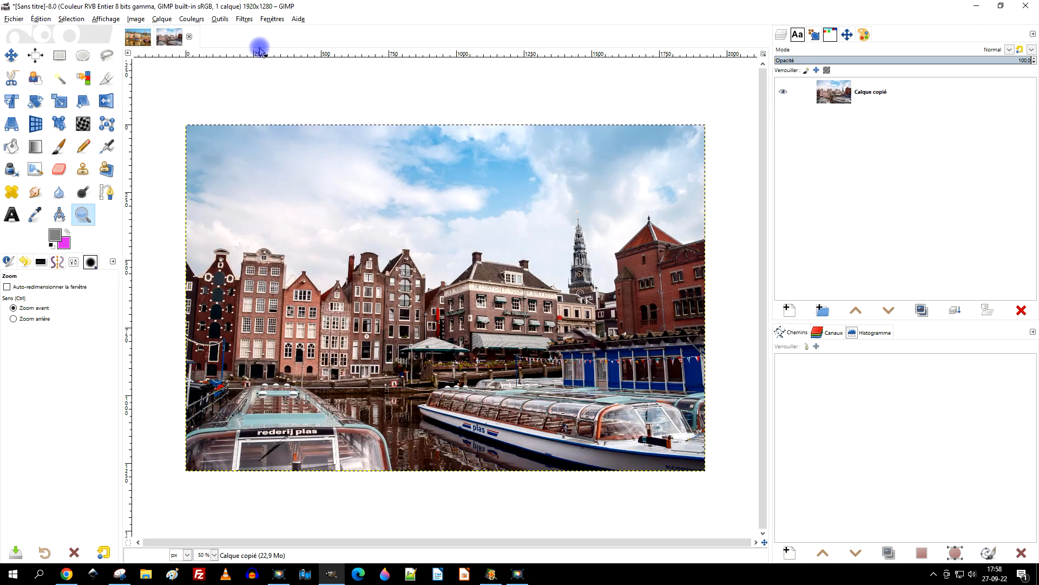
Repeat the last G'MIC-Qt filter on the Amsterdam photo, and hide and show the filtered layer to compare it with the original
left_click(244, 19)
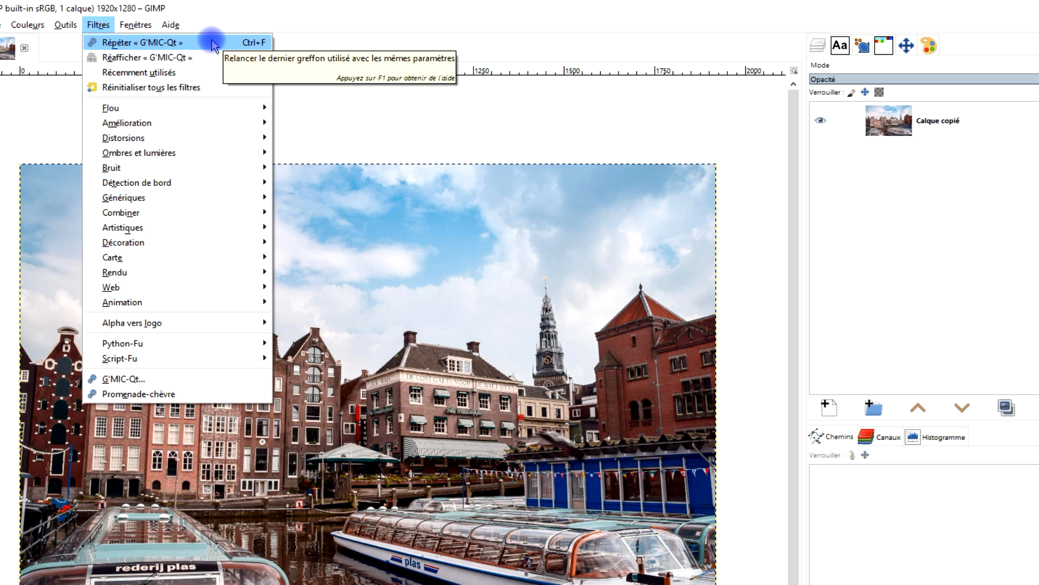
left_click(212, 44)
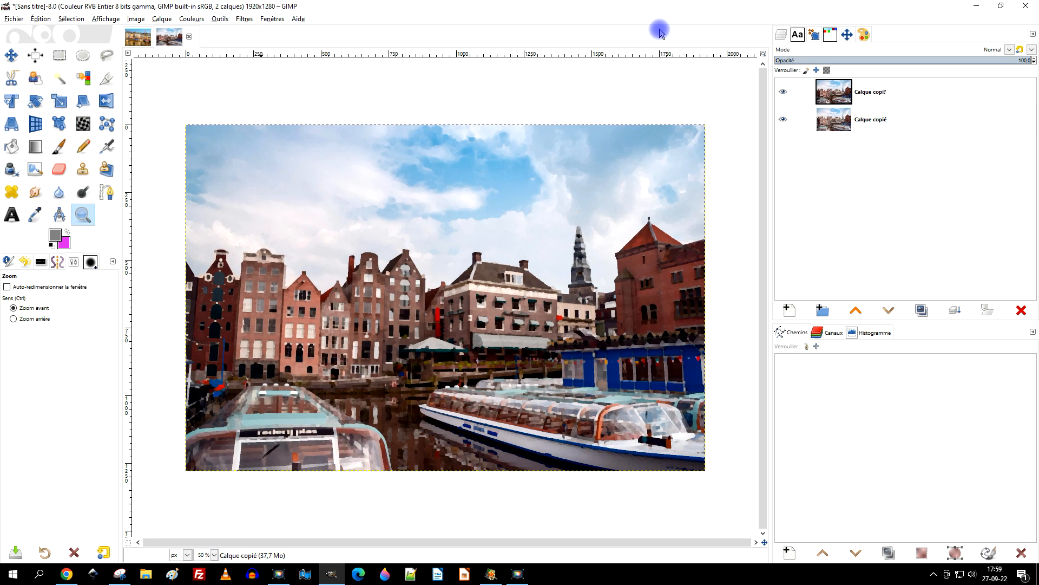
left_click_drag(424, 329, 377, 316)
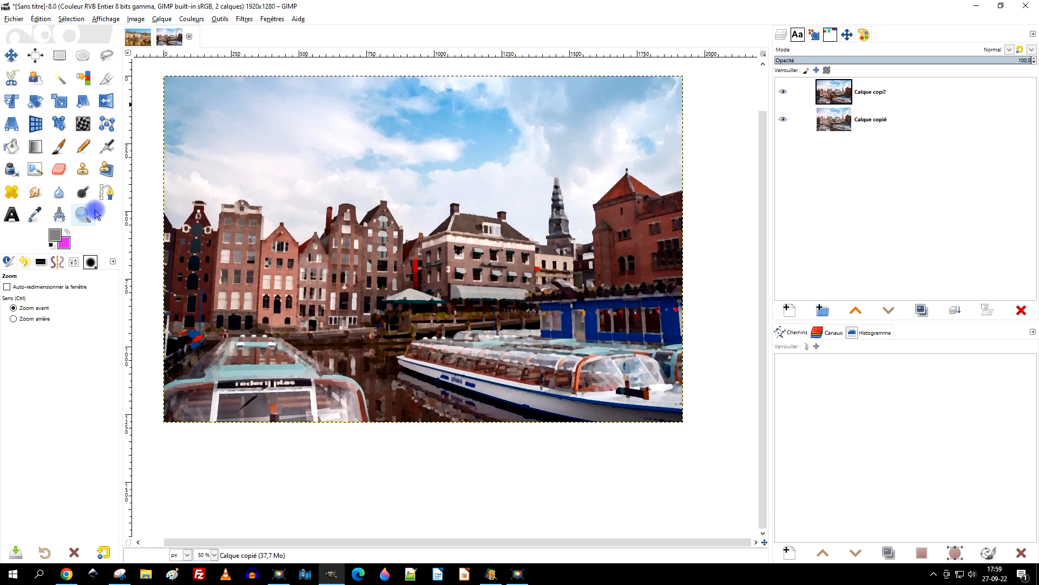
left_click_drag(157, 71, 694, 434)
left_click(784, 92)
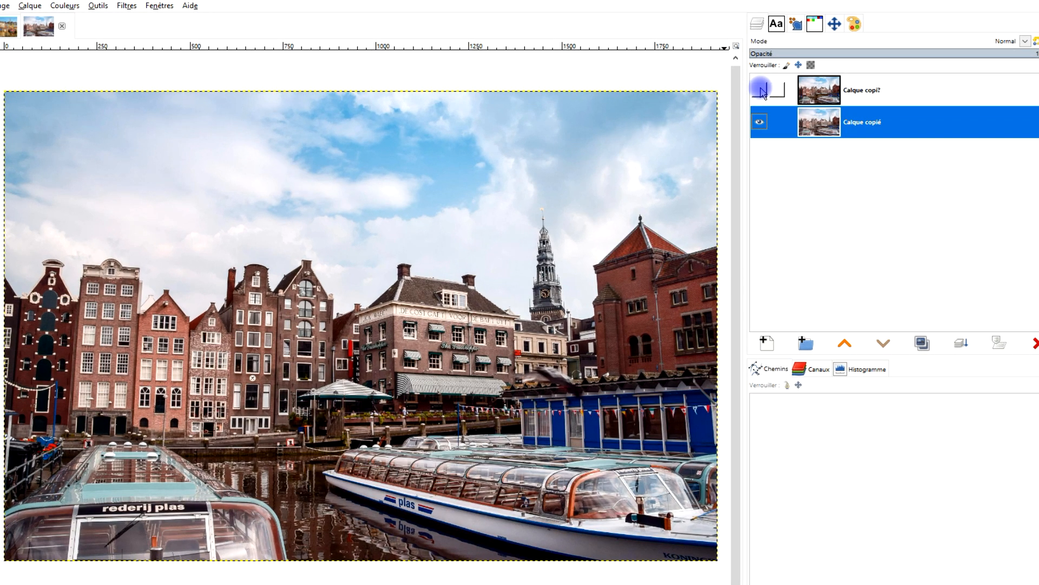
left_click(760, 90)
Reduce the opacity of the filtered Amsterdam layer, hide and show it to compare, and readjust its opacity
left_click_drag(1028, 54, 994, 52)
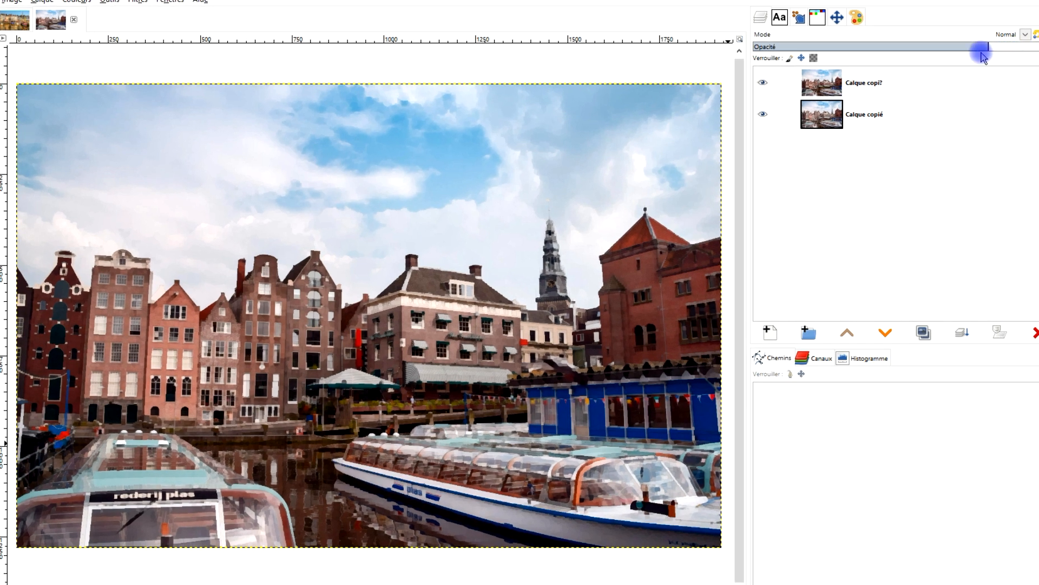
left_click(770, 83)
left_click(770, 83)
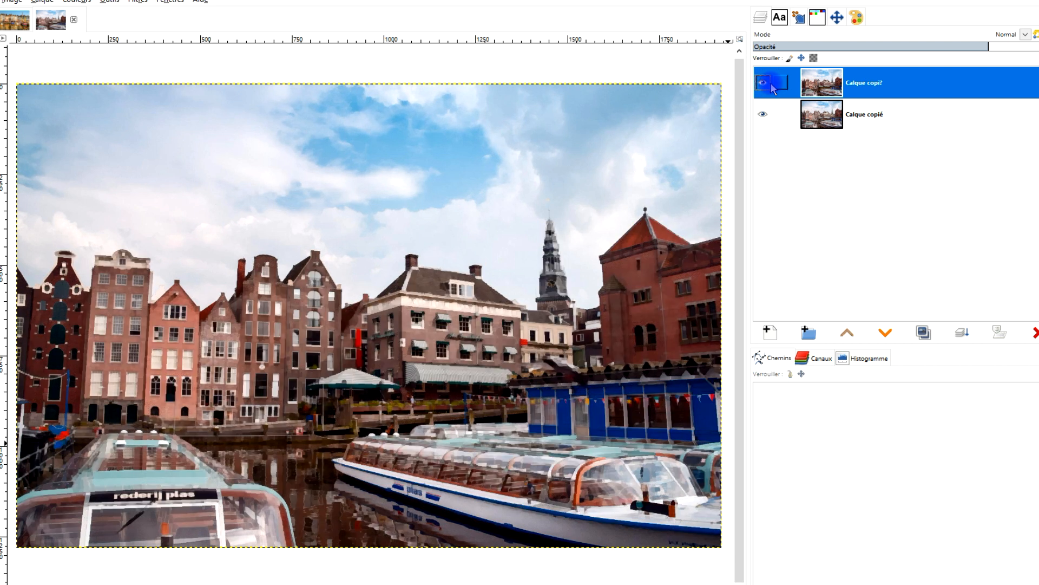
left_click(1018, 47)
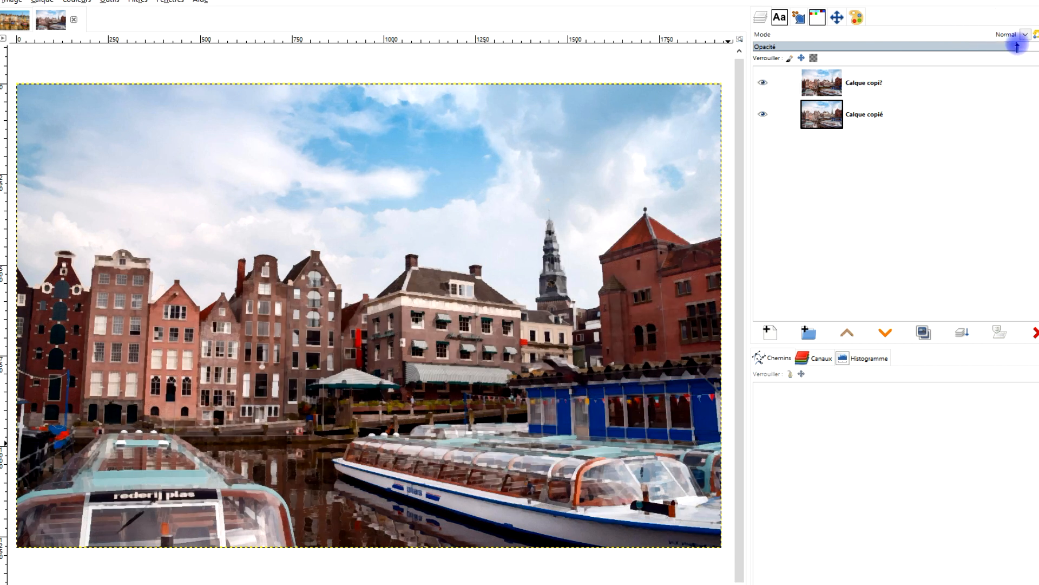
mouse_move(1024, 48)
left_mouse_down()
mouse_move(994, 48)
mouse_move(1012, 48)
left_mouse_up()
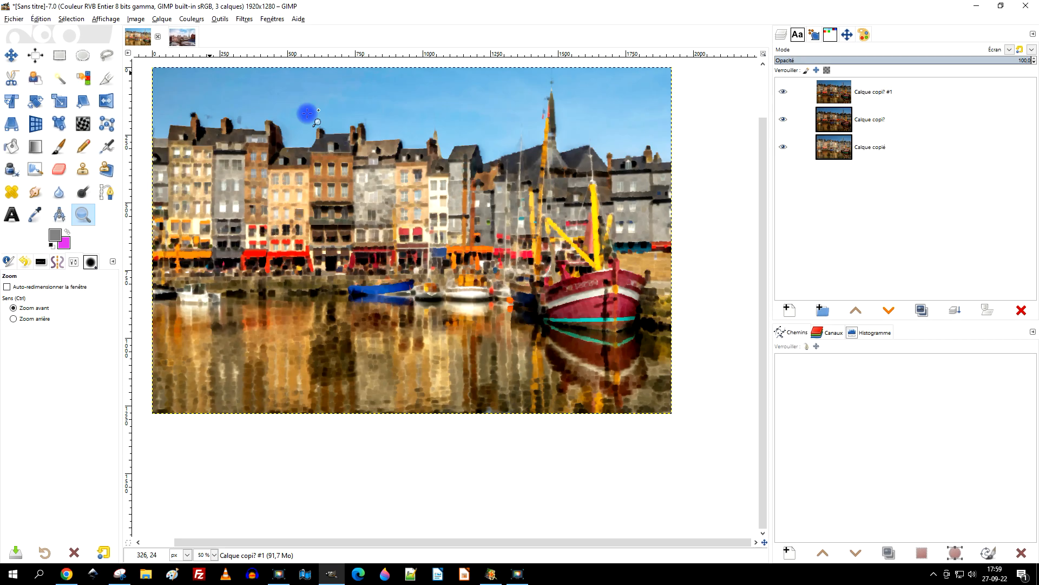
Return to the harbour image and enlarge it to examine the whole picture
left_click_drag(618, 273, 638, 275)
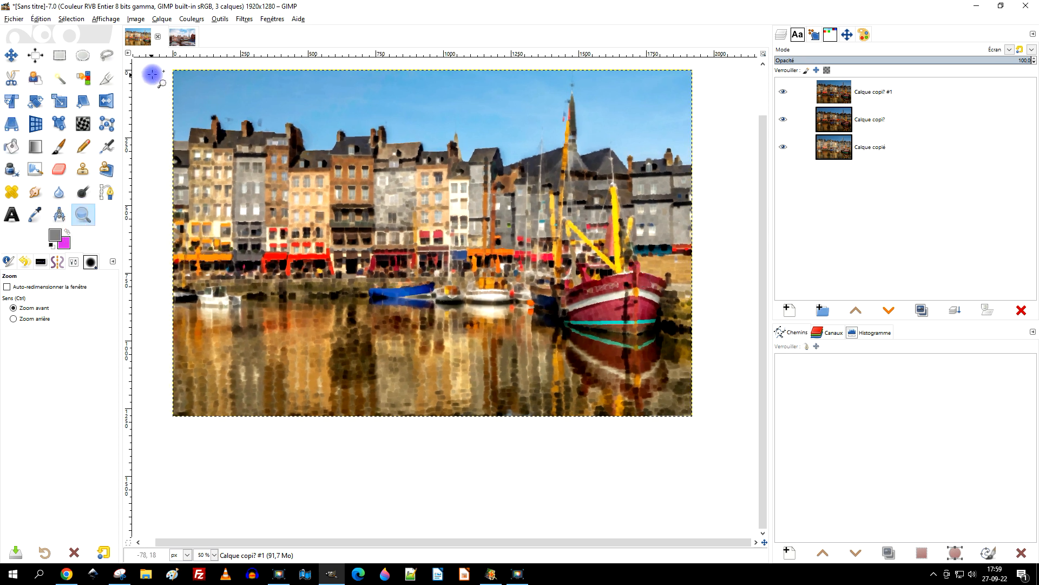
left_click_drag(166, 64, 714, 434)
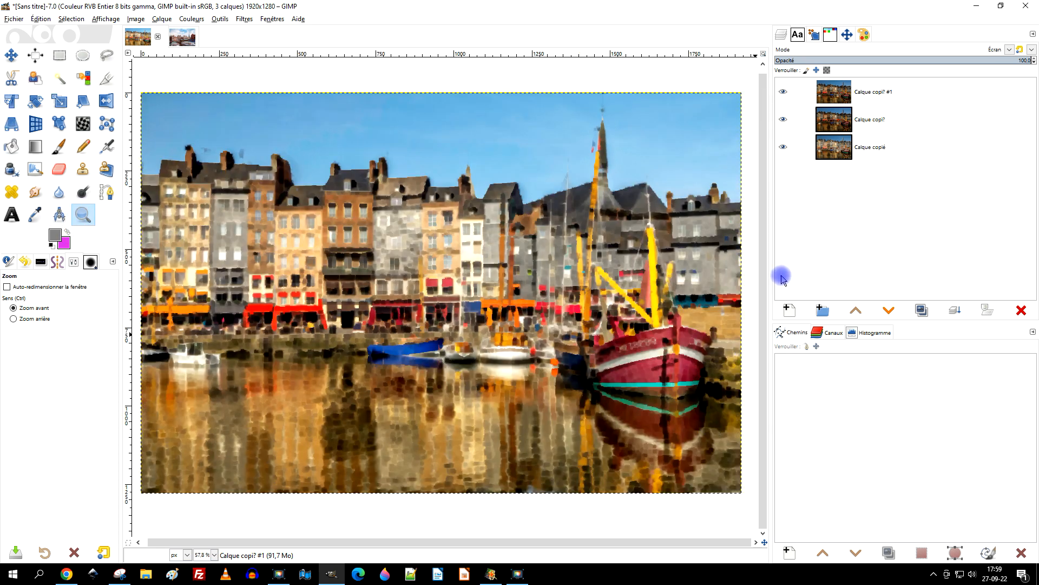